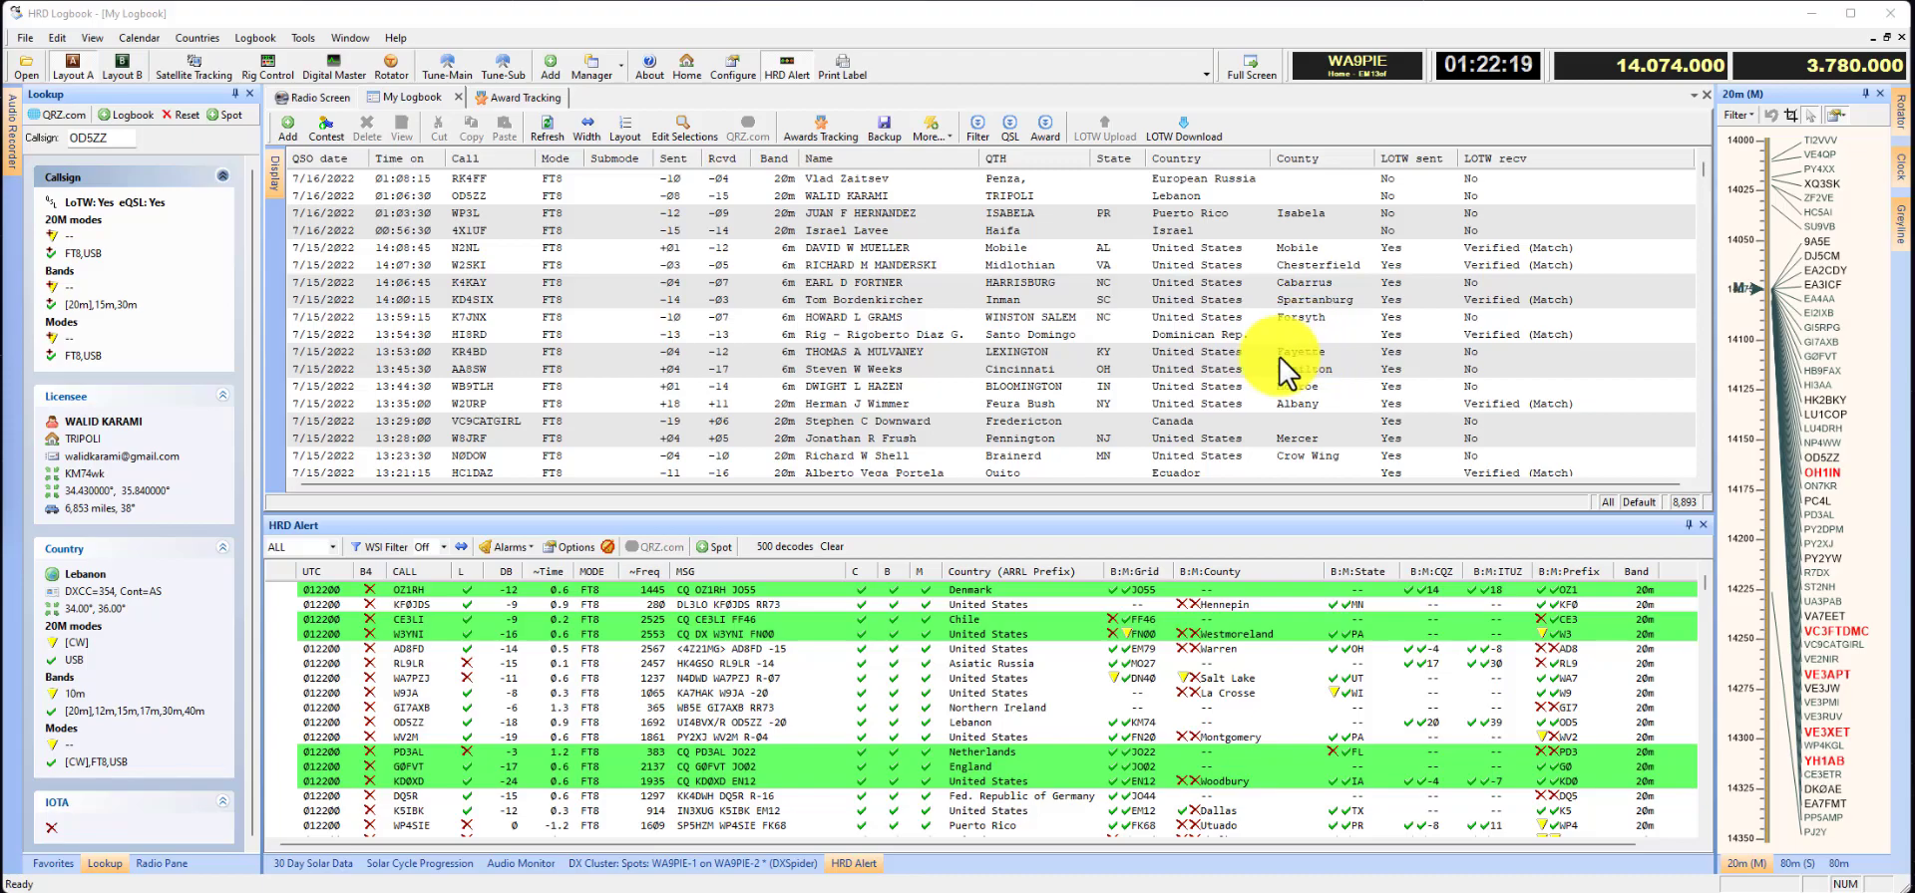
Step: Filter the logbook on DXCC 291 (United States), leaving 2,558 QSOs
click(977, 122)
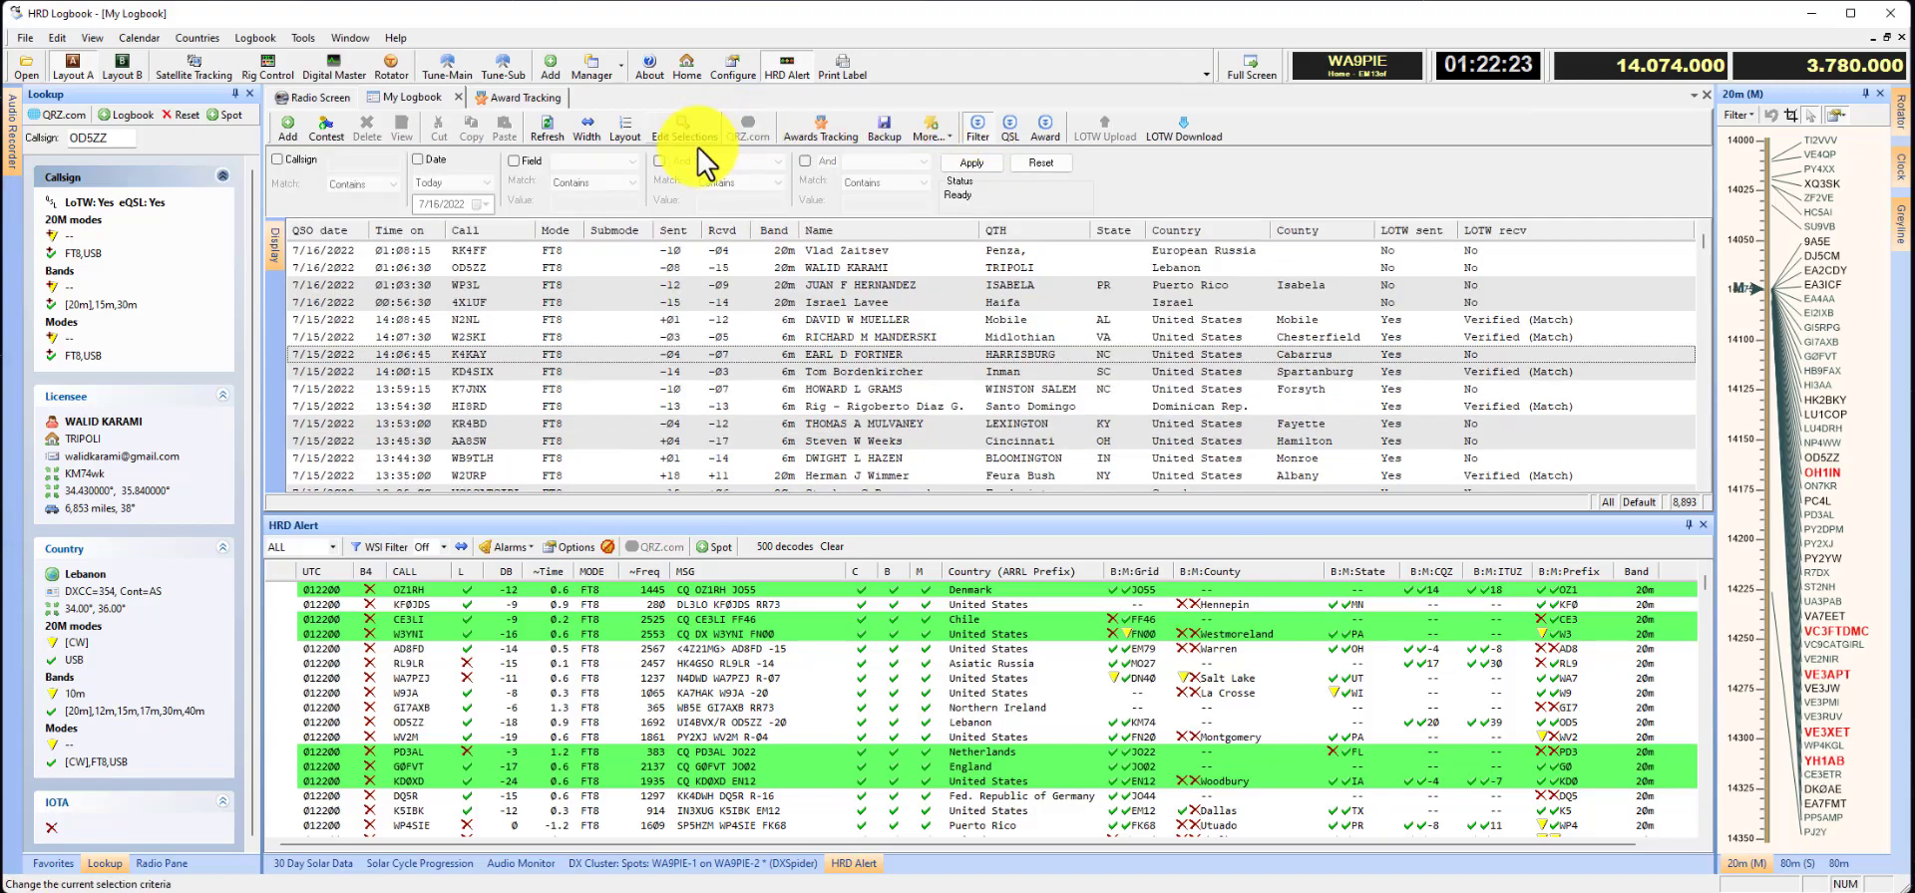
click(523, 161)
click(586, 160)
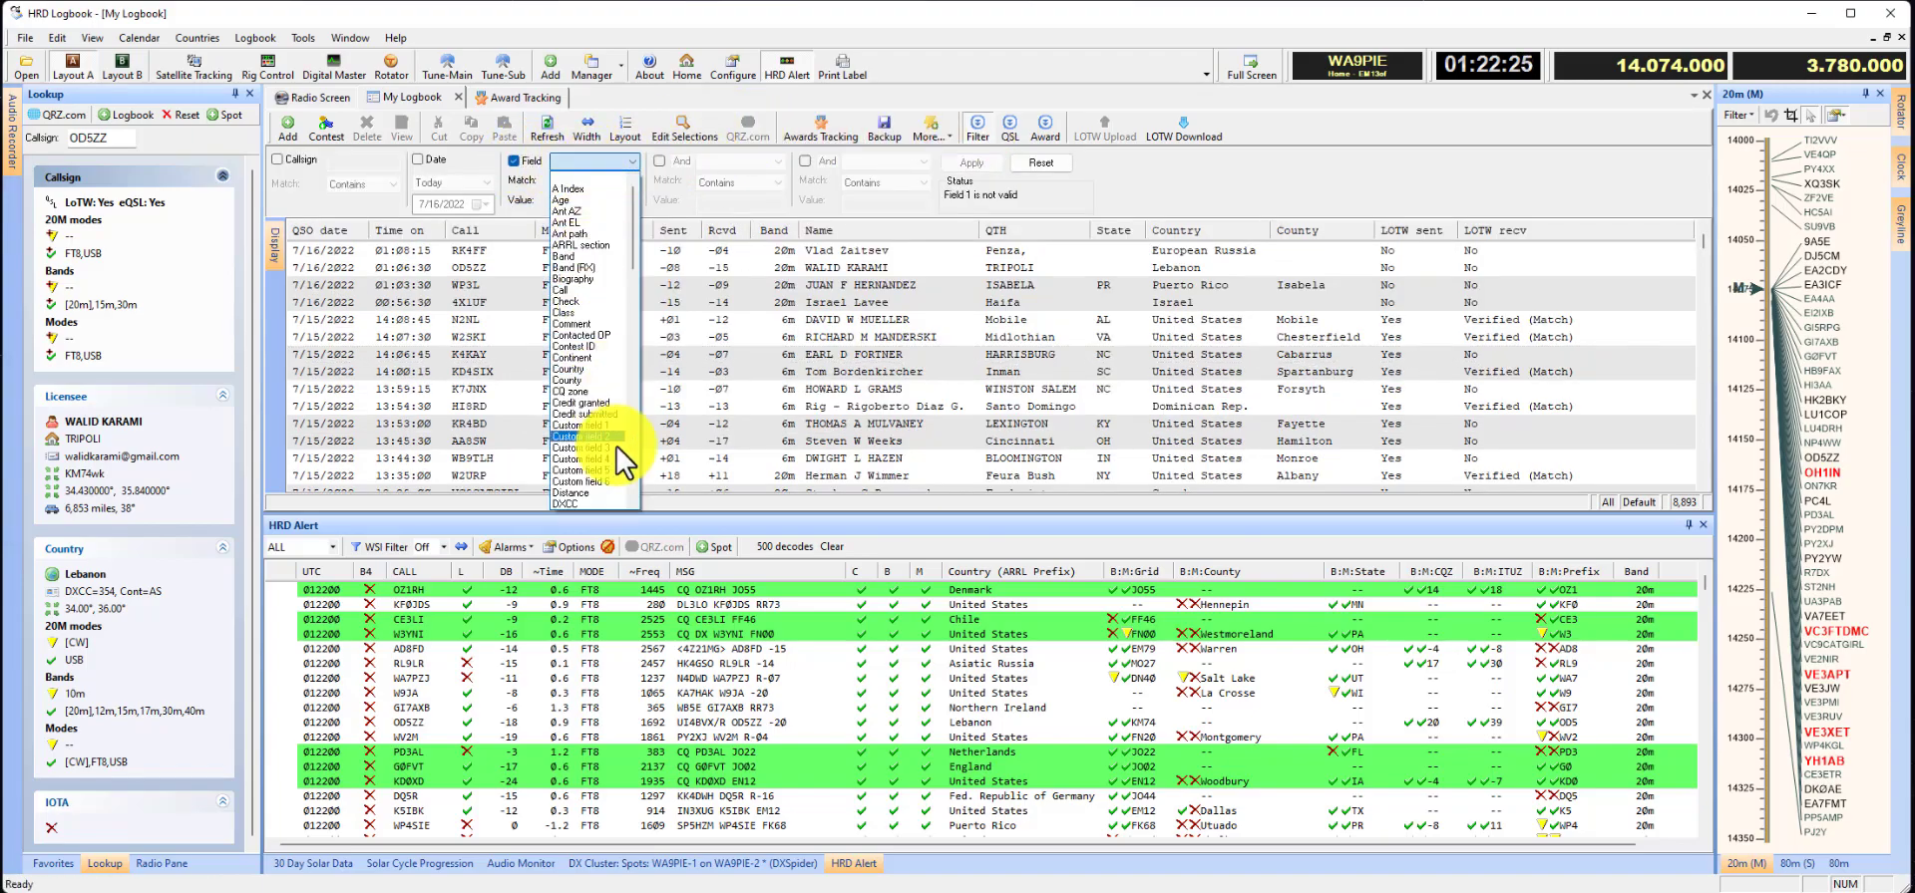
click(606, 500)
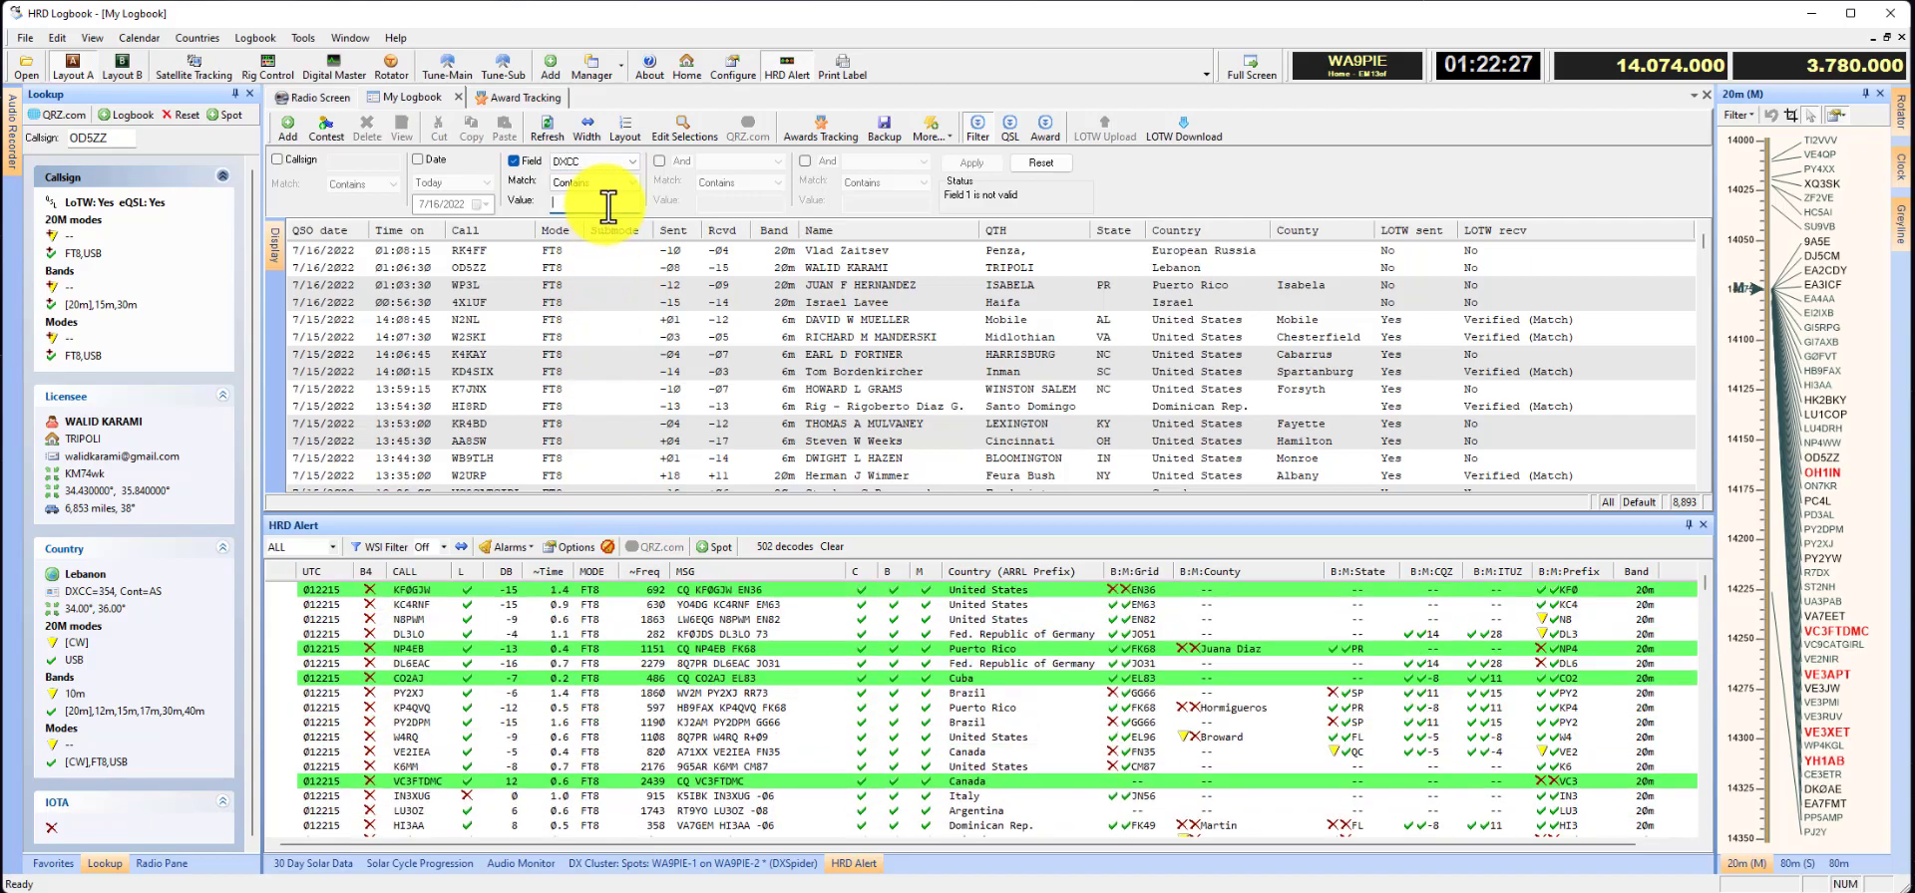
click(607, 203)
text(29)
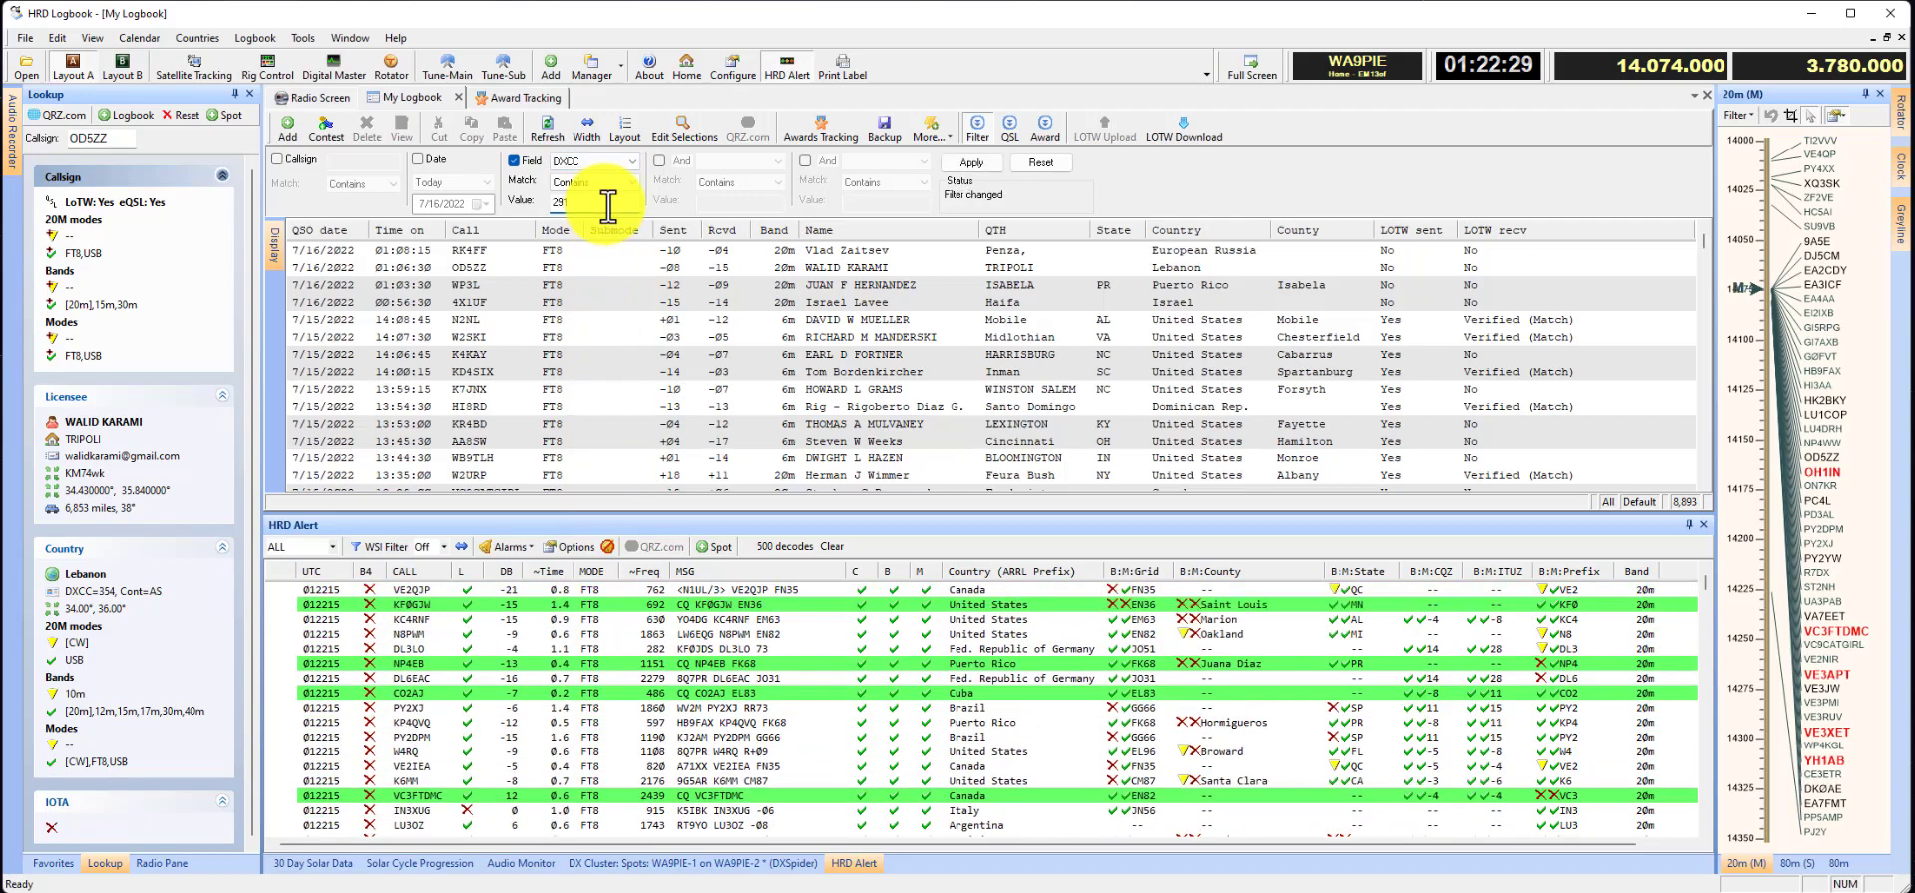
text(1)
click(971, 162)
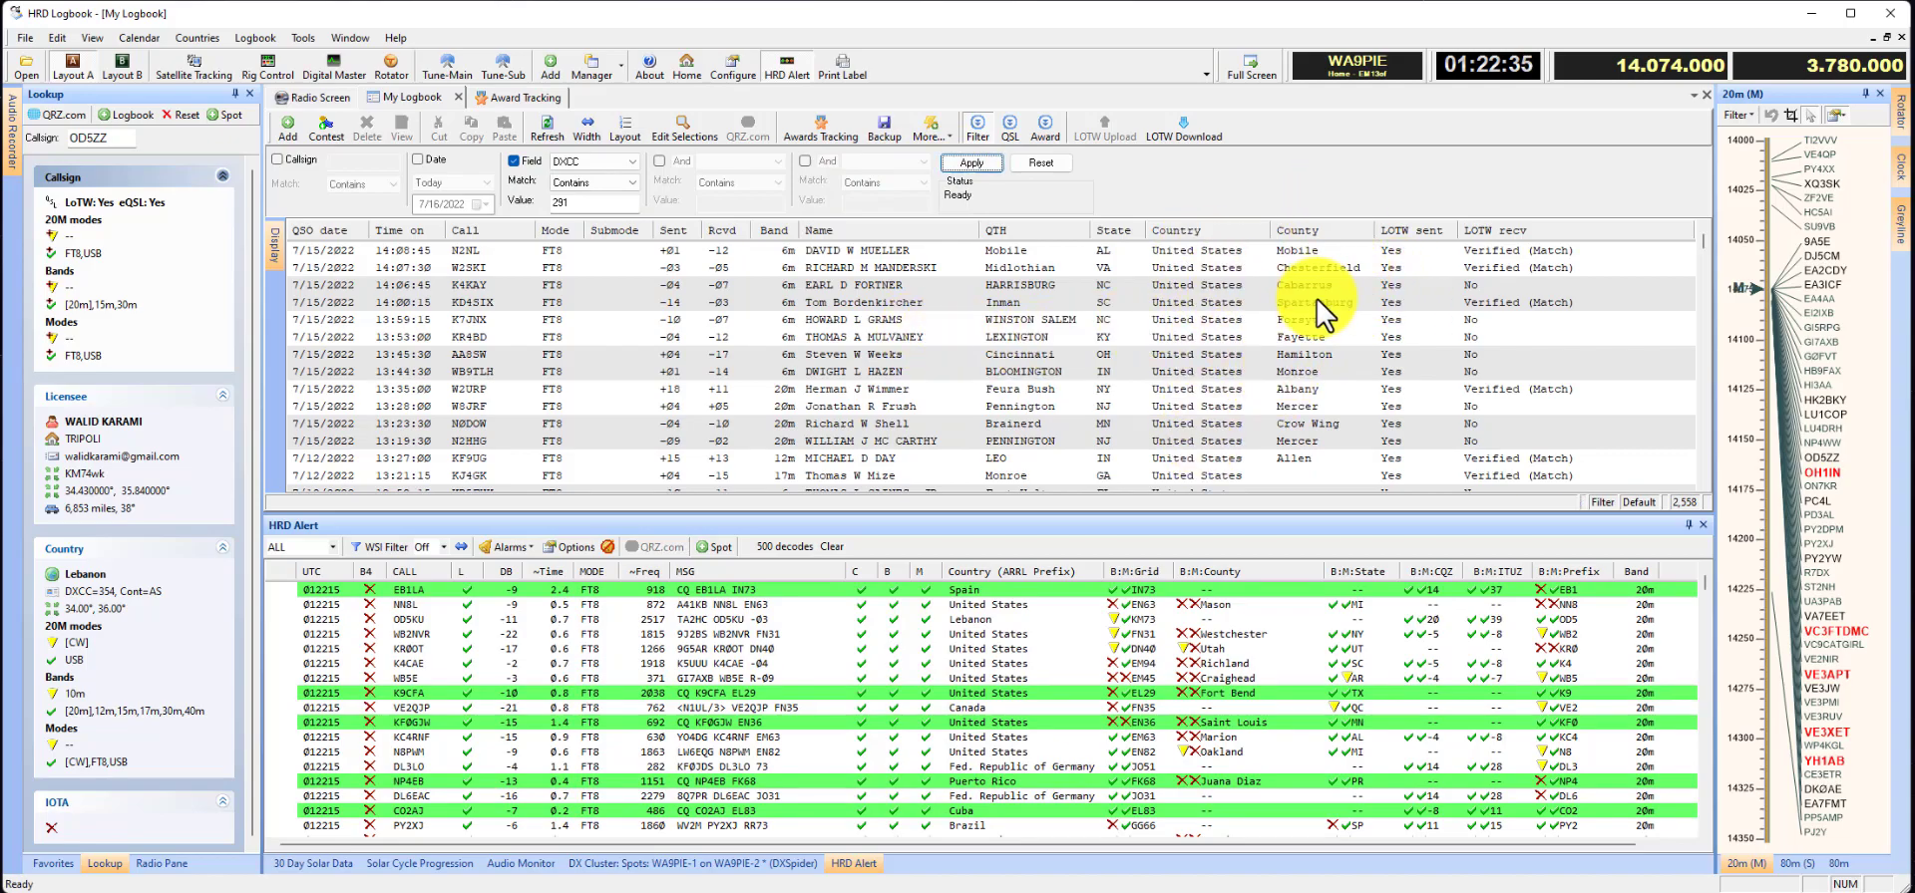
scroll(1330, 290, down, 10)
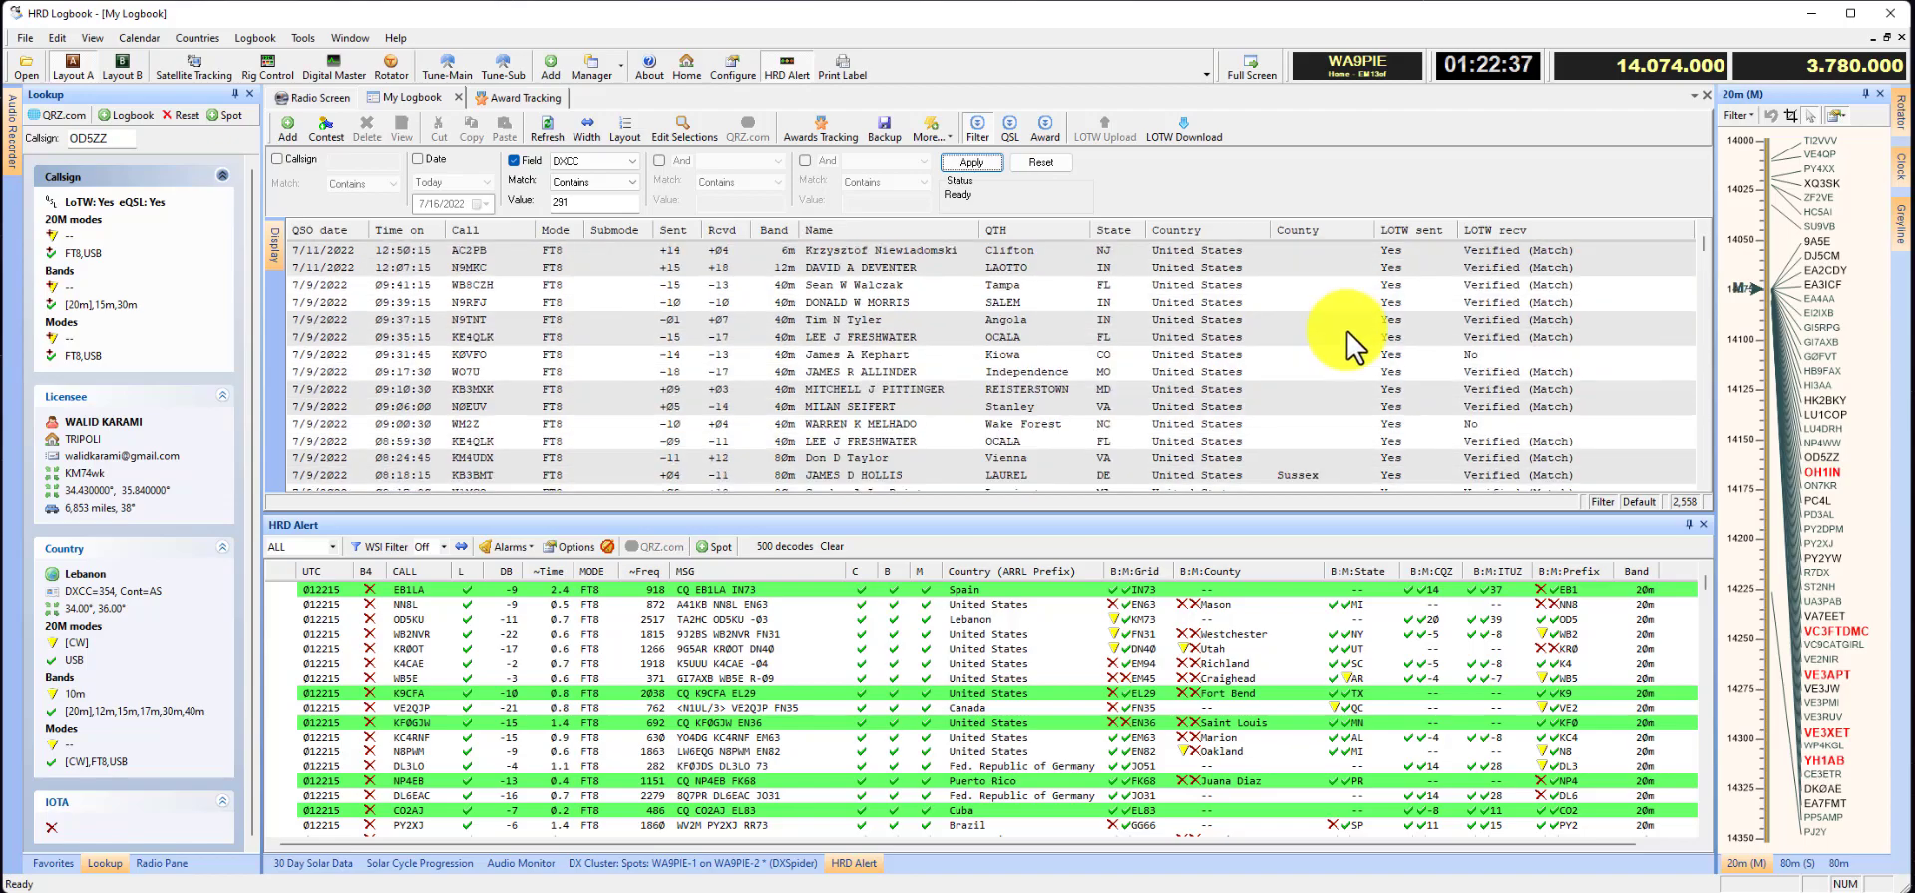
scroll(1336, 361, up, 10)
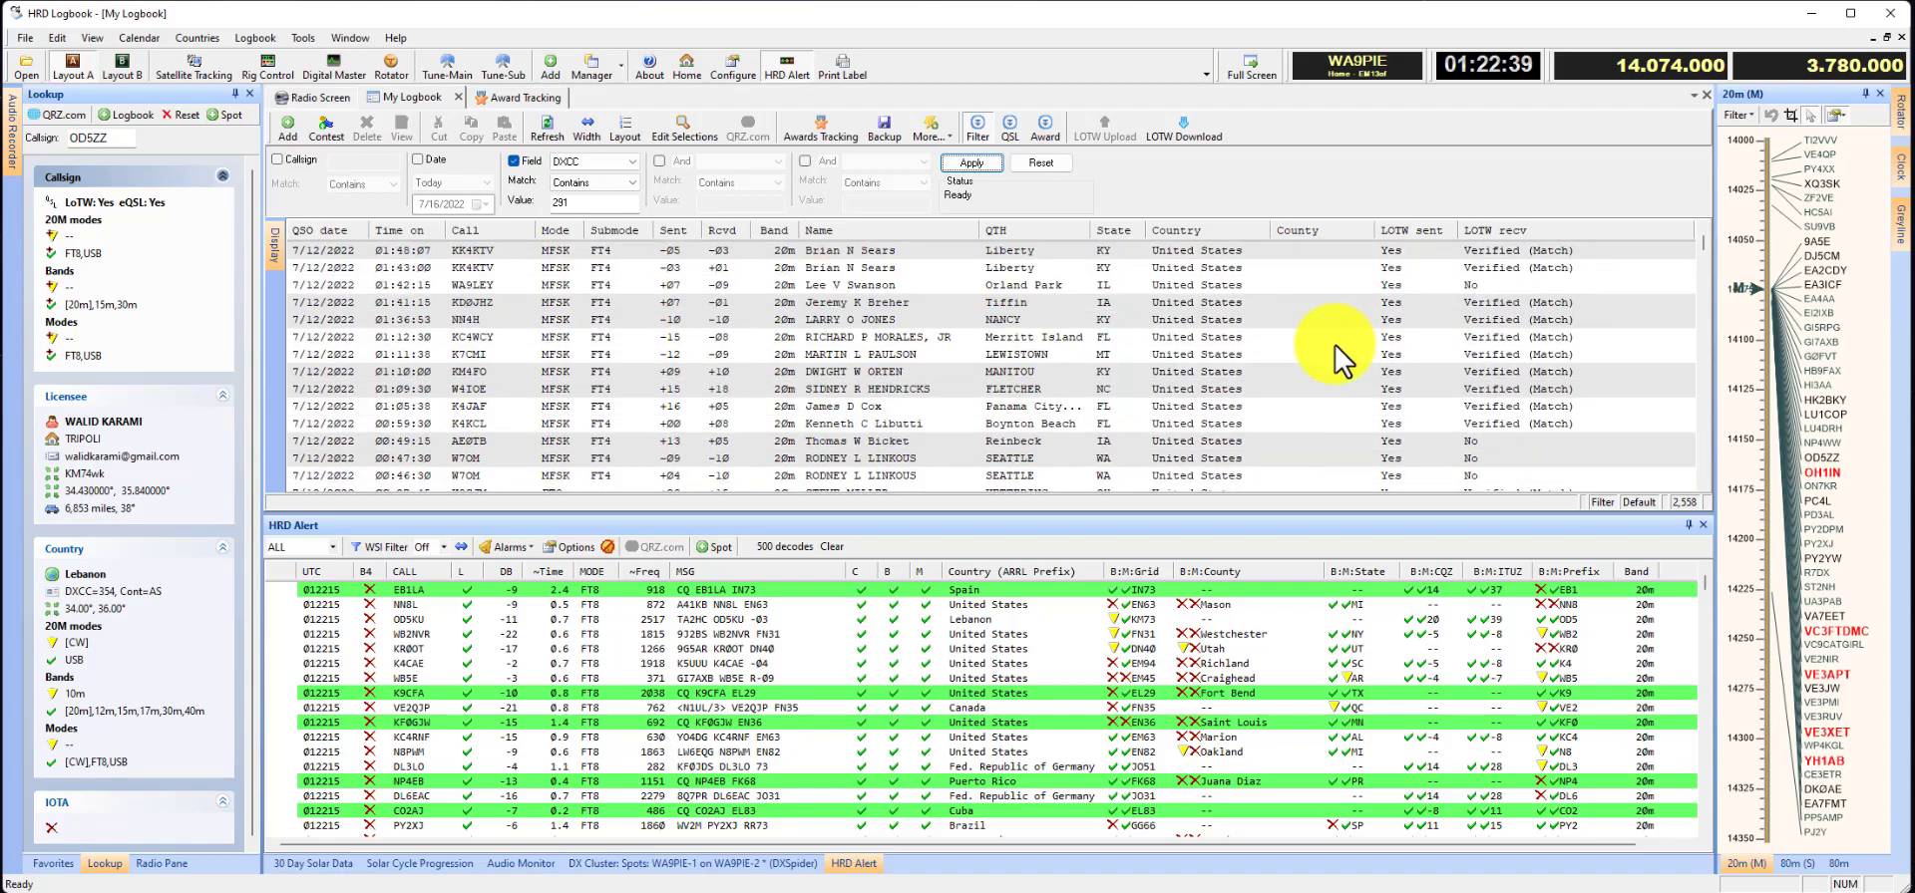
scroll(1342, 361, down, 1)
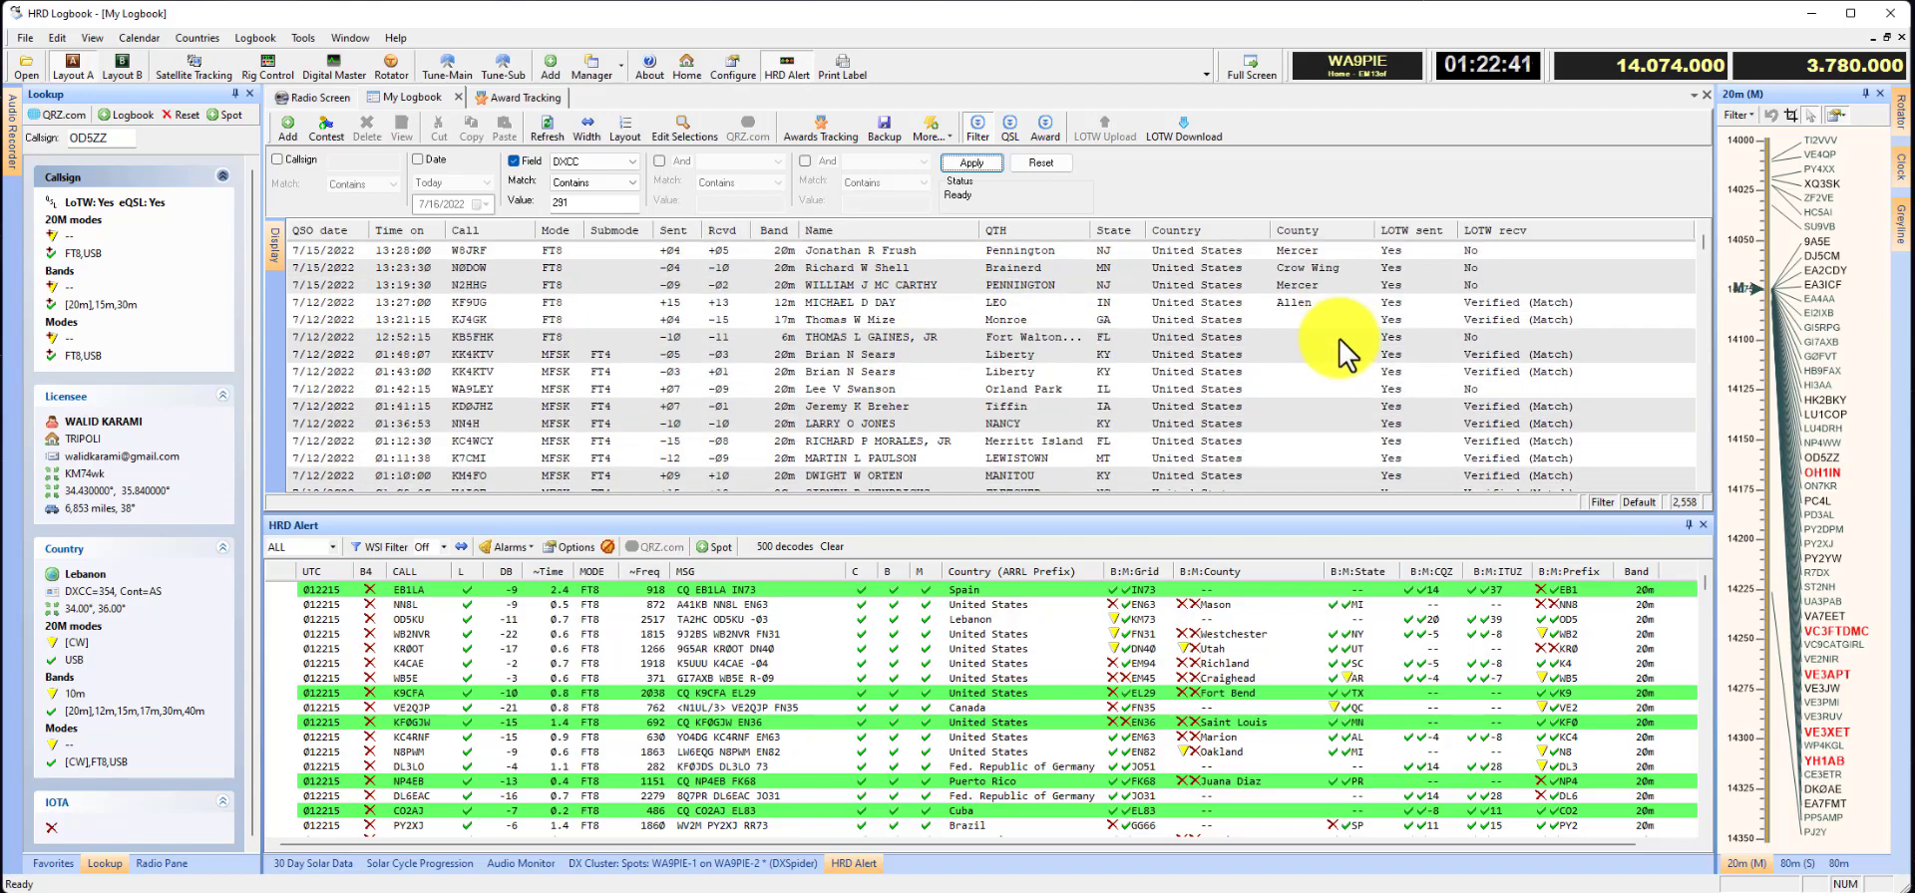
click(1314, 320)
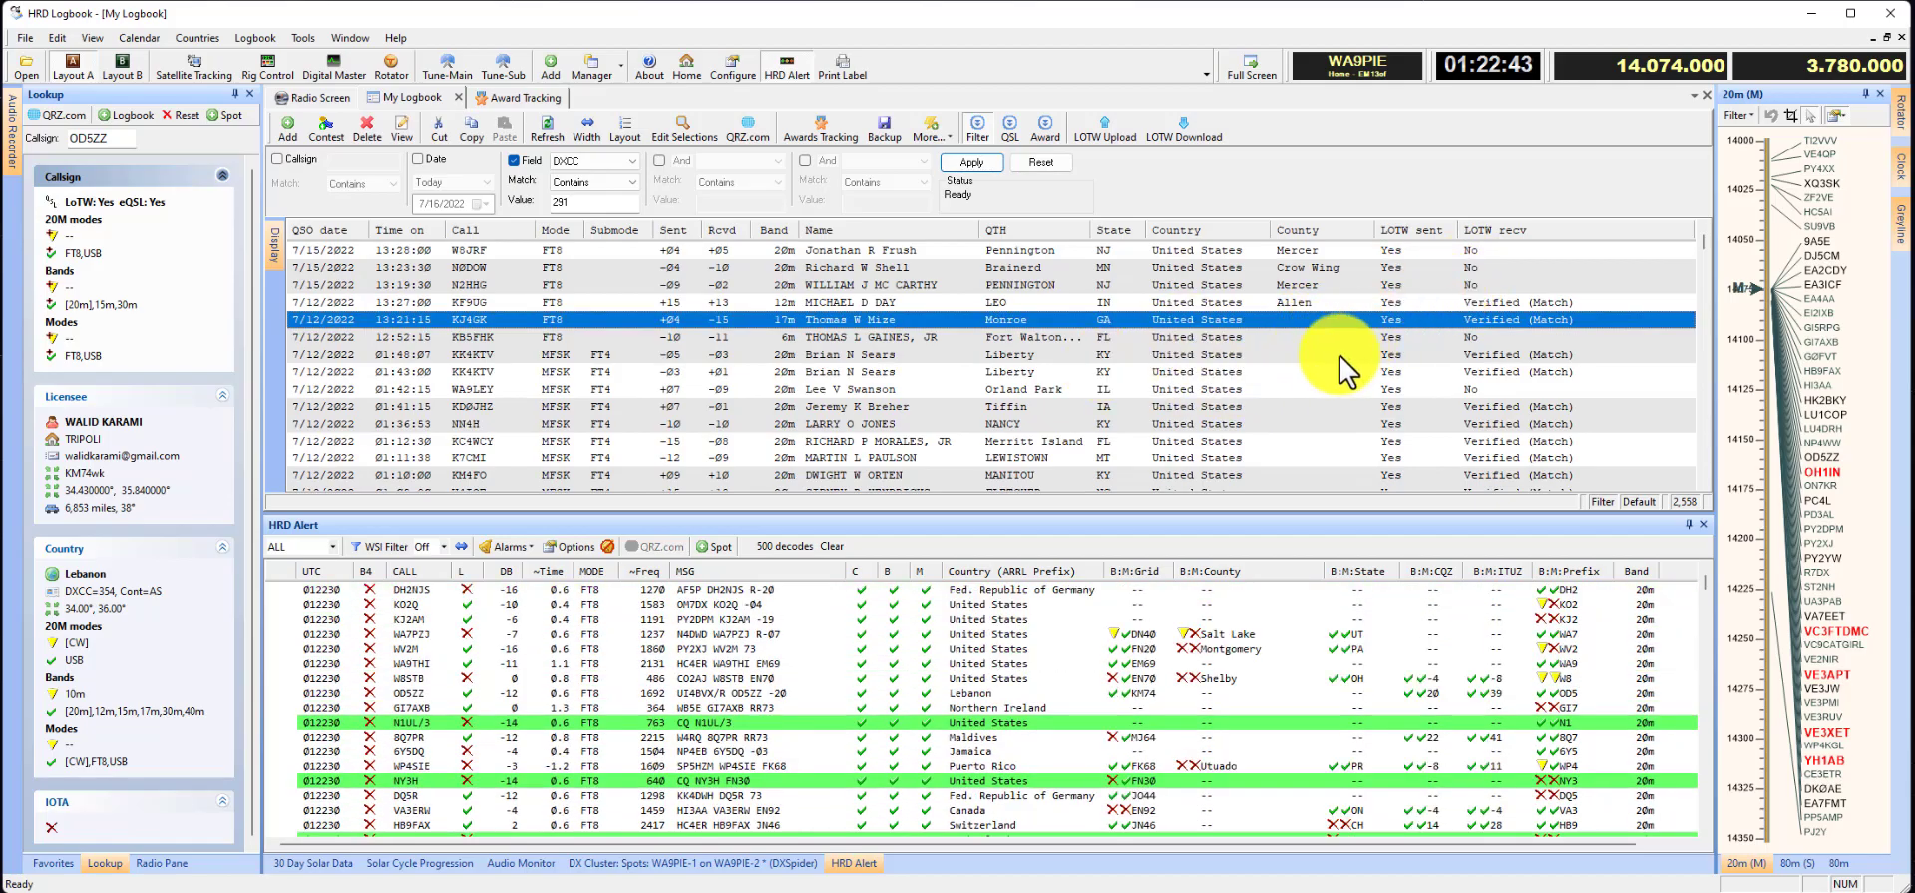
scroll(1336, 359, down, 1)
scroll(1336, 357, down, 5)
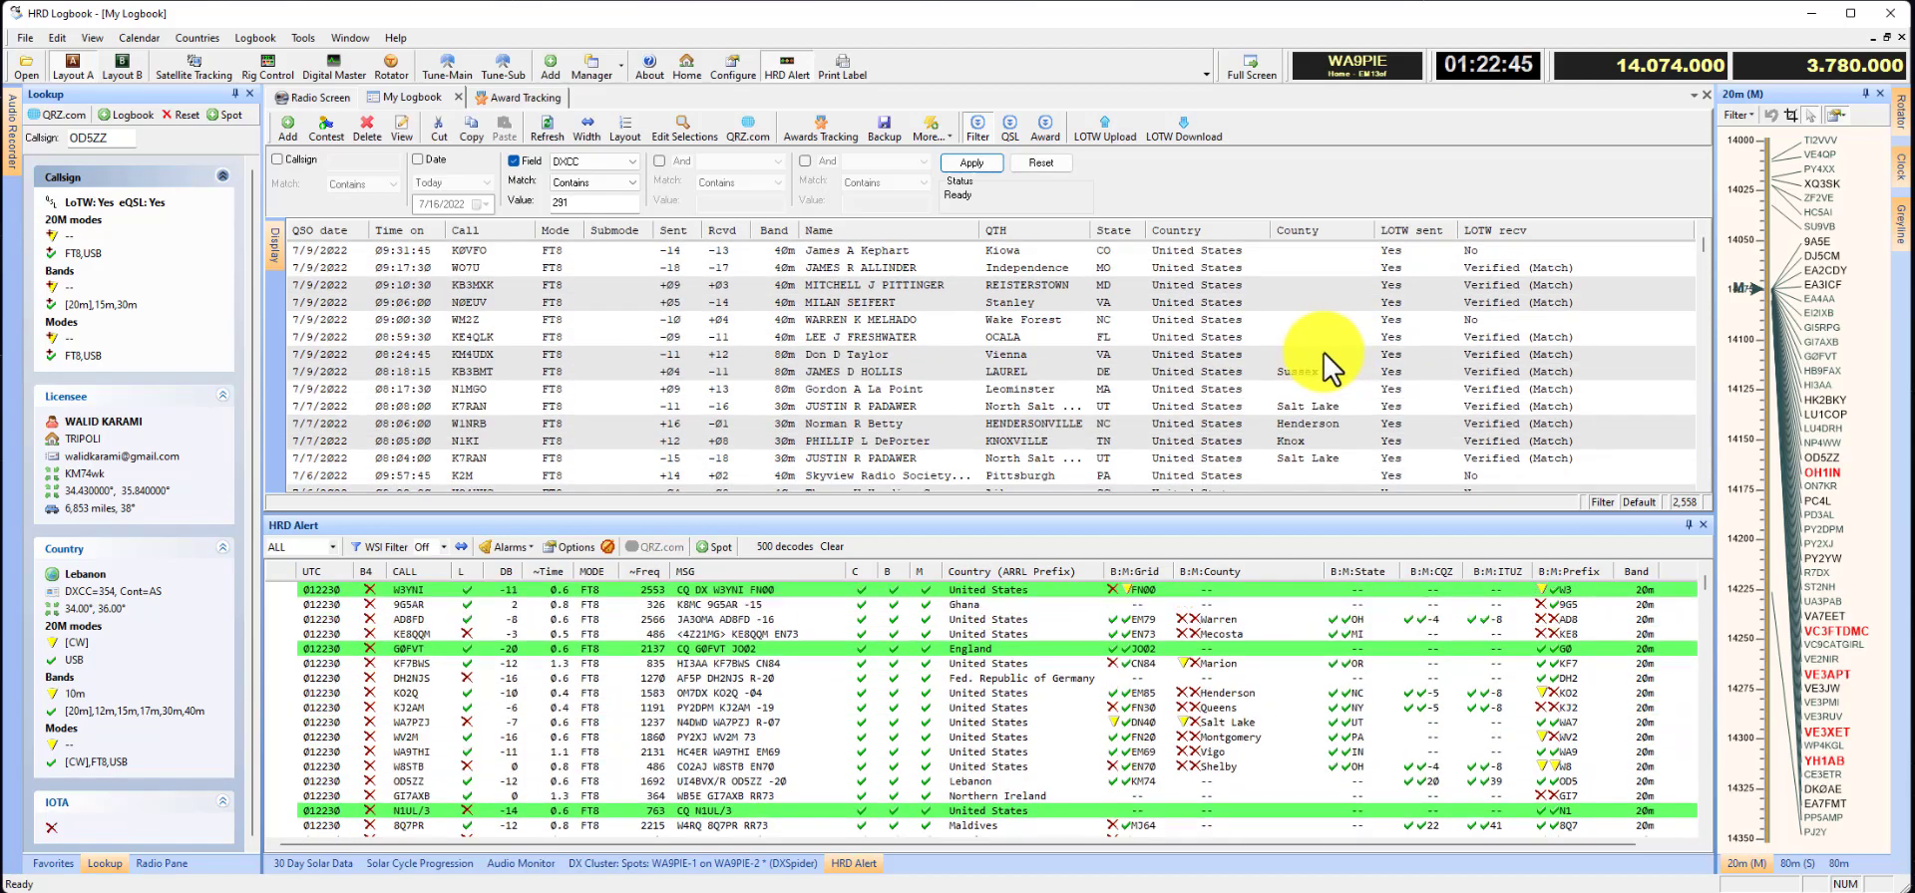
shift+click(1322, 359)
scroll(1346, 343, up, 7)
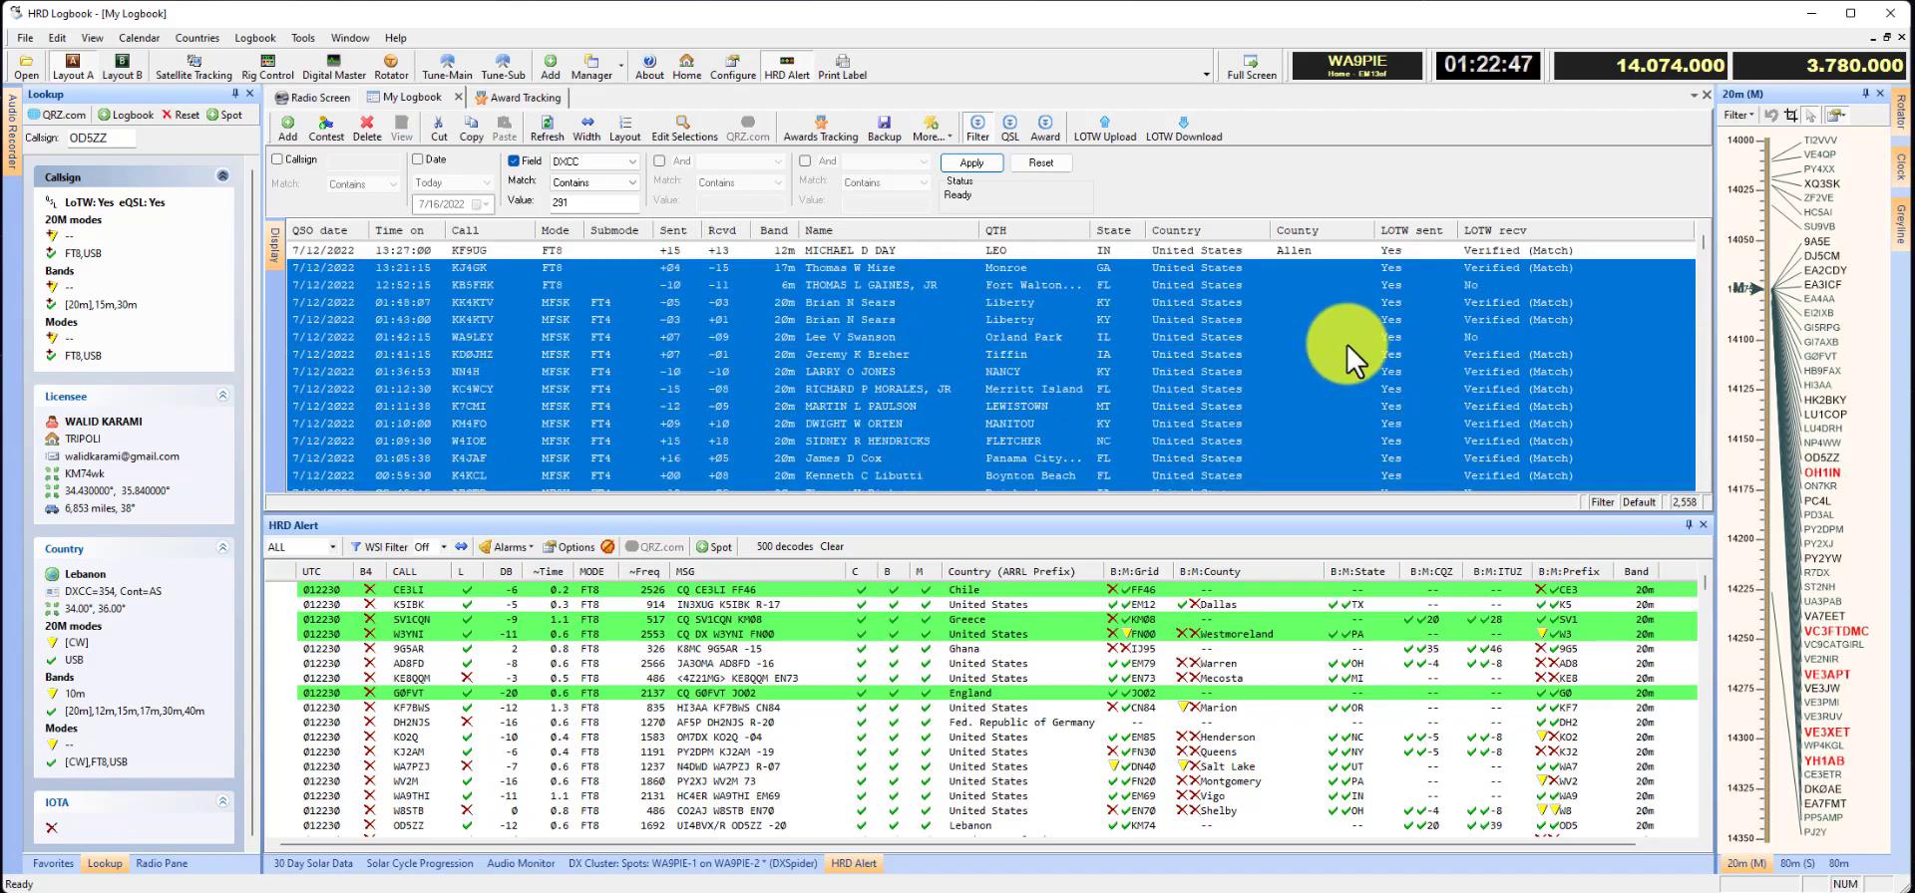
scroll(1342, 349, down, 6)
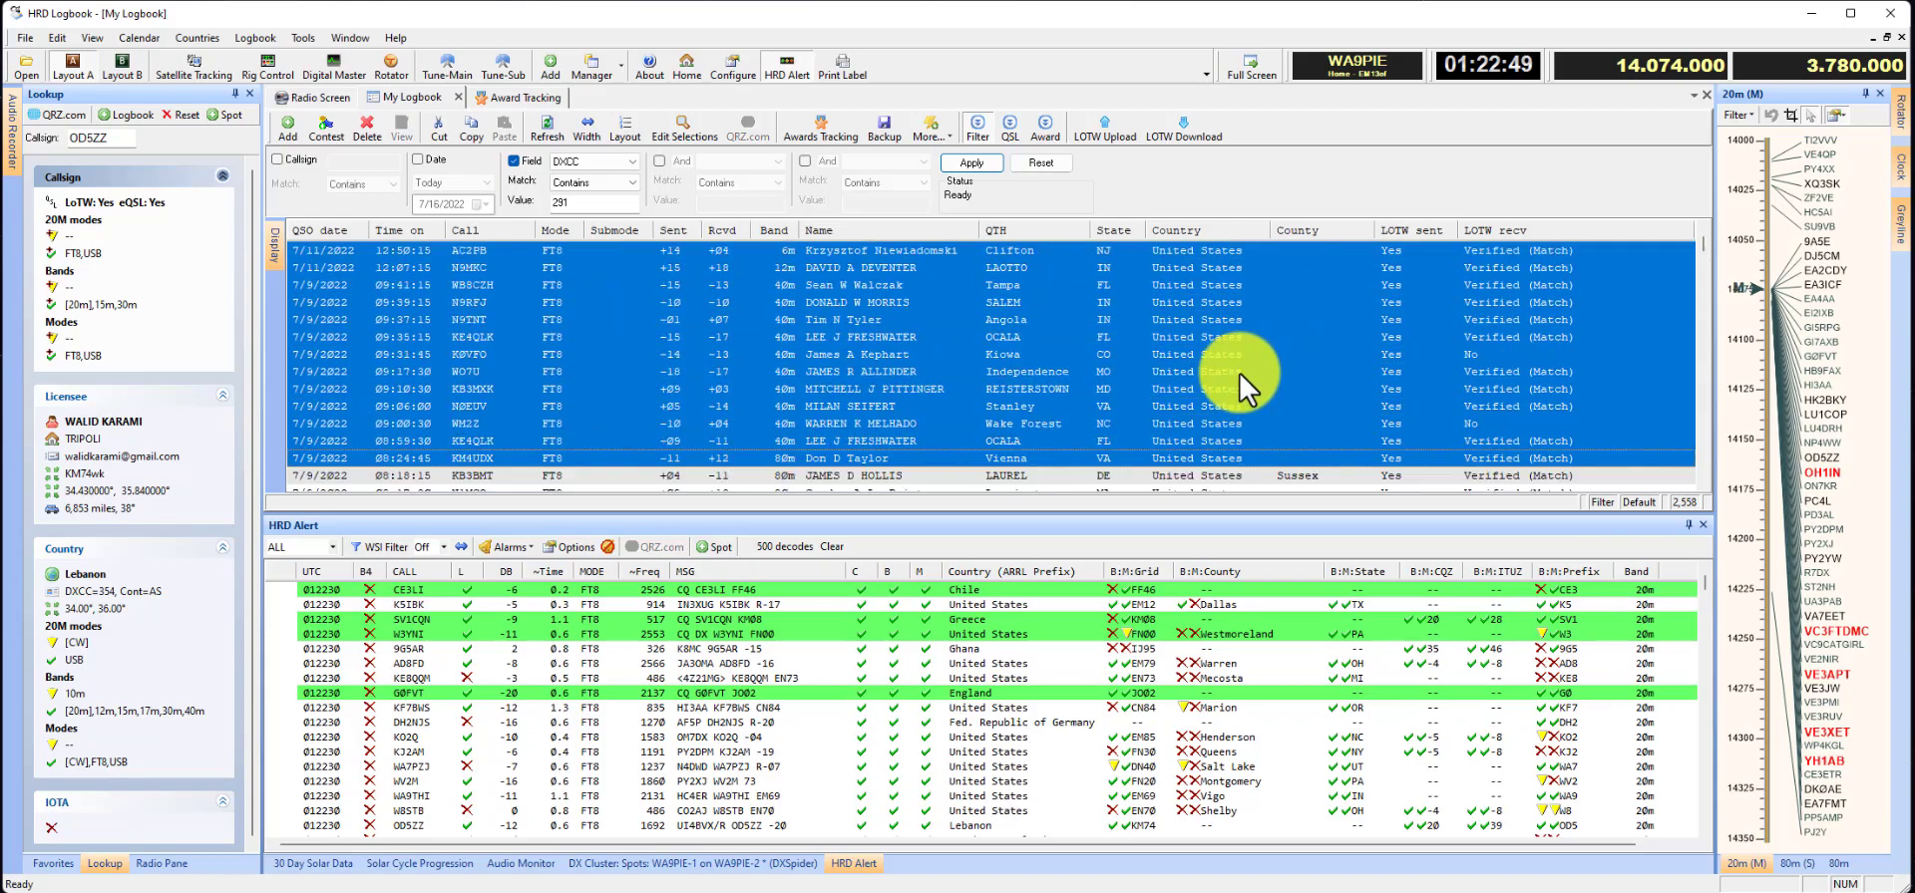
Step: Back up the database and run Callsign Lookup on the selection, filling only empty fields
right_click(1105, 333)
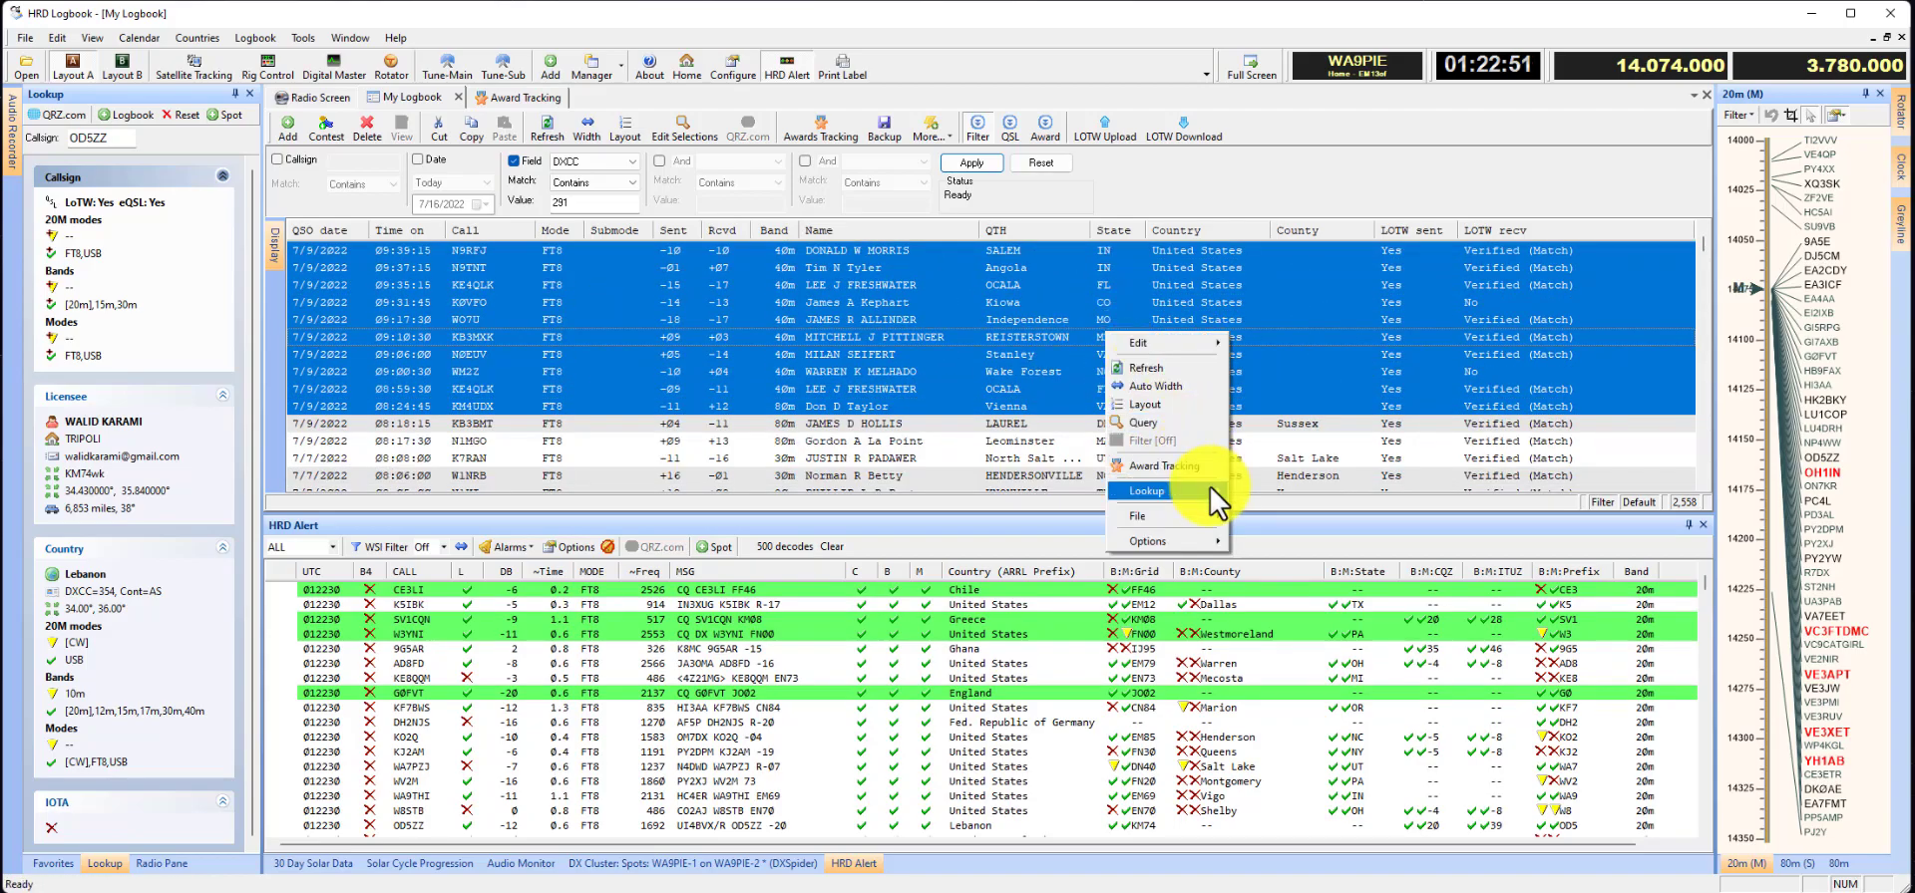
mouse_move(1223, 495)
click(1266, 530)
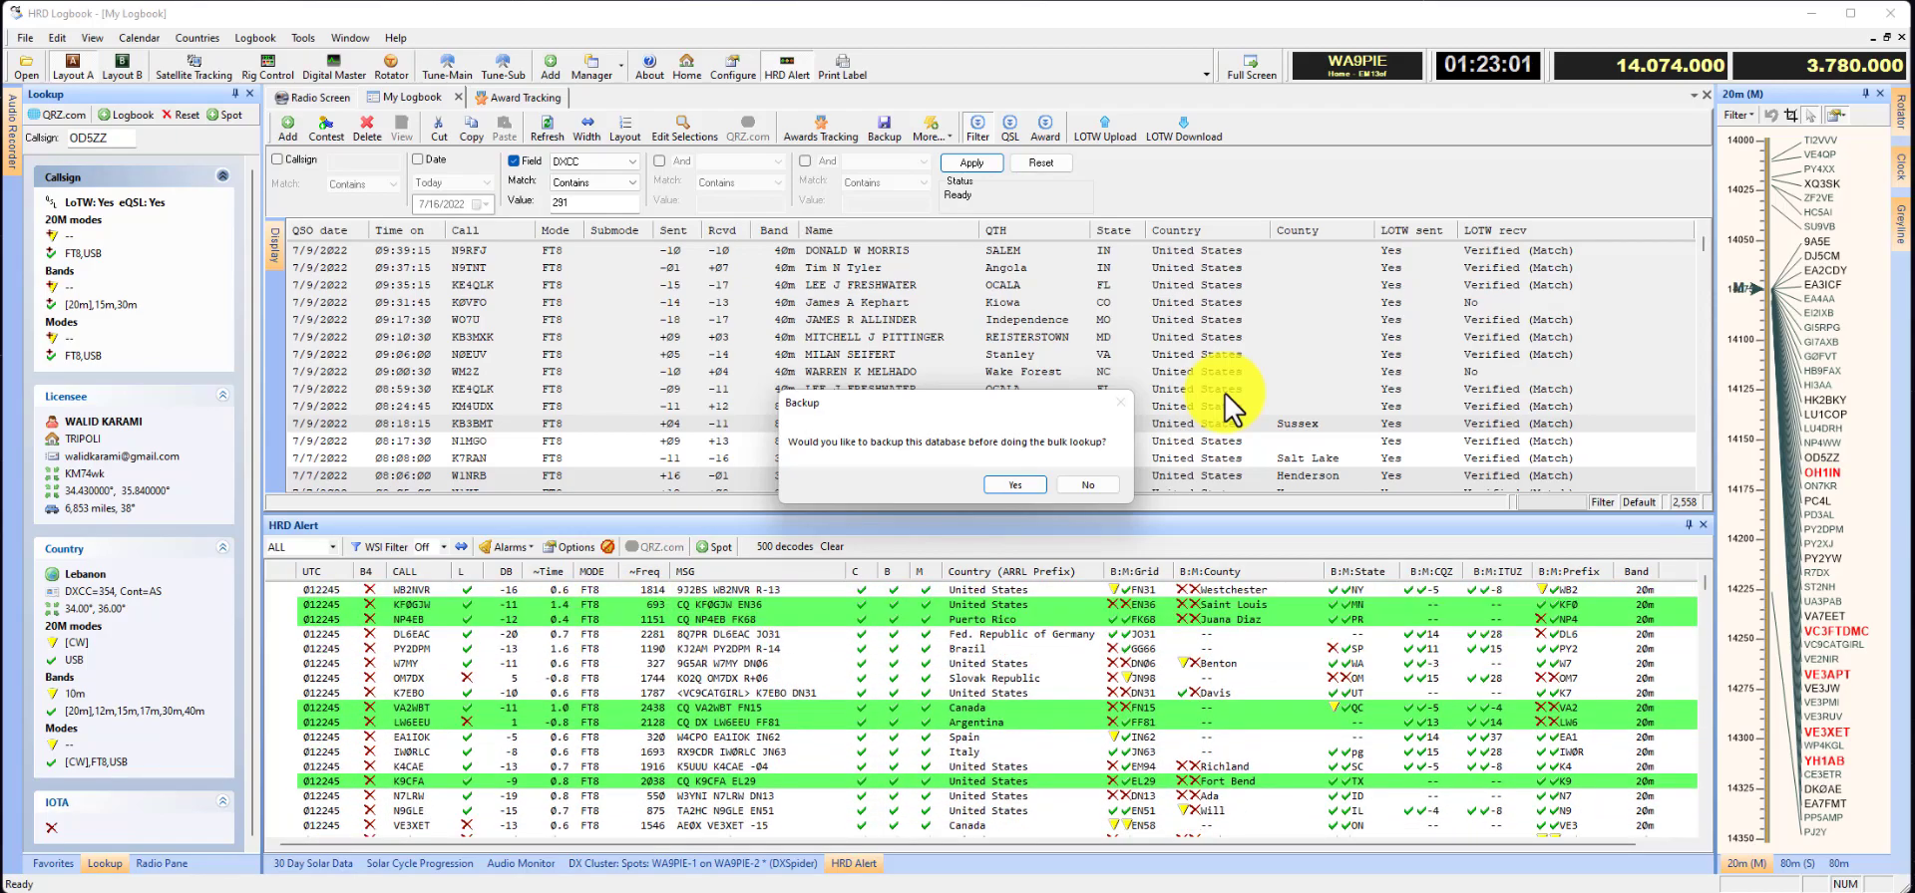
click(1017, 487)
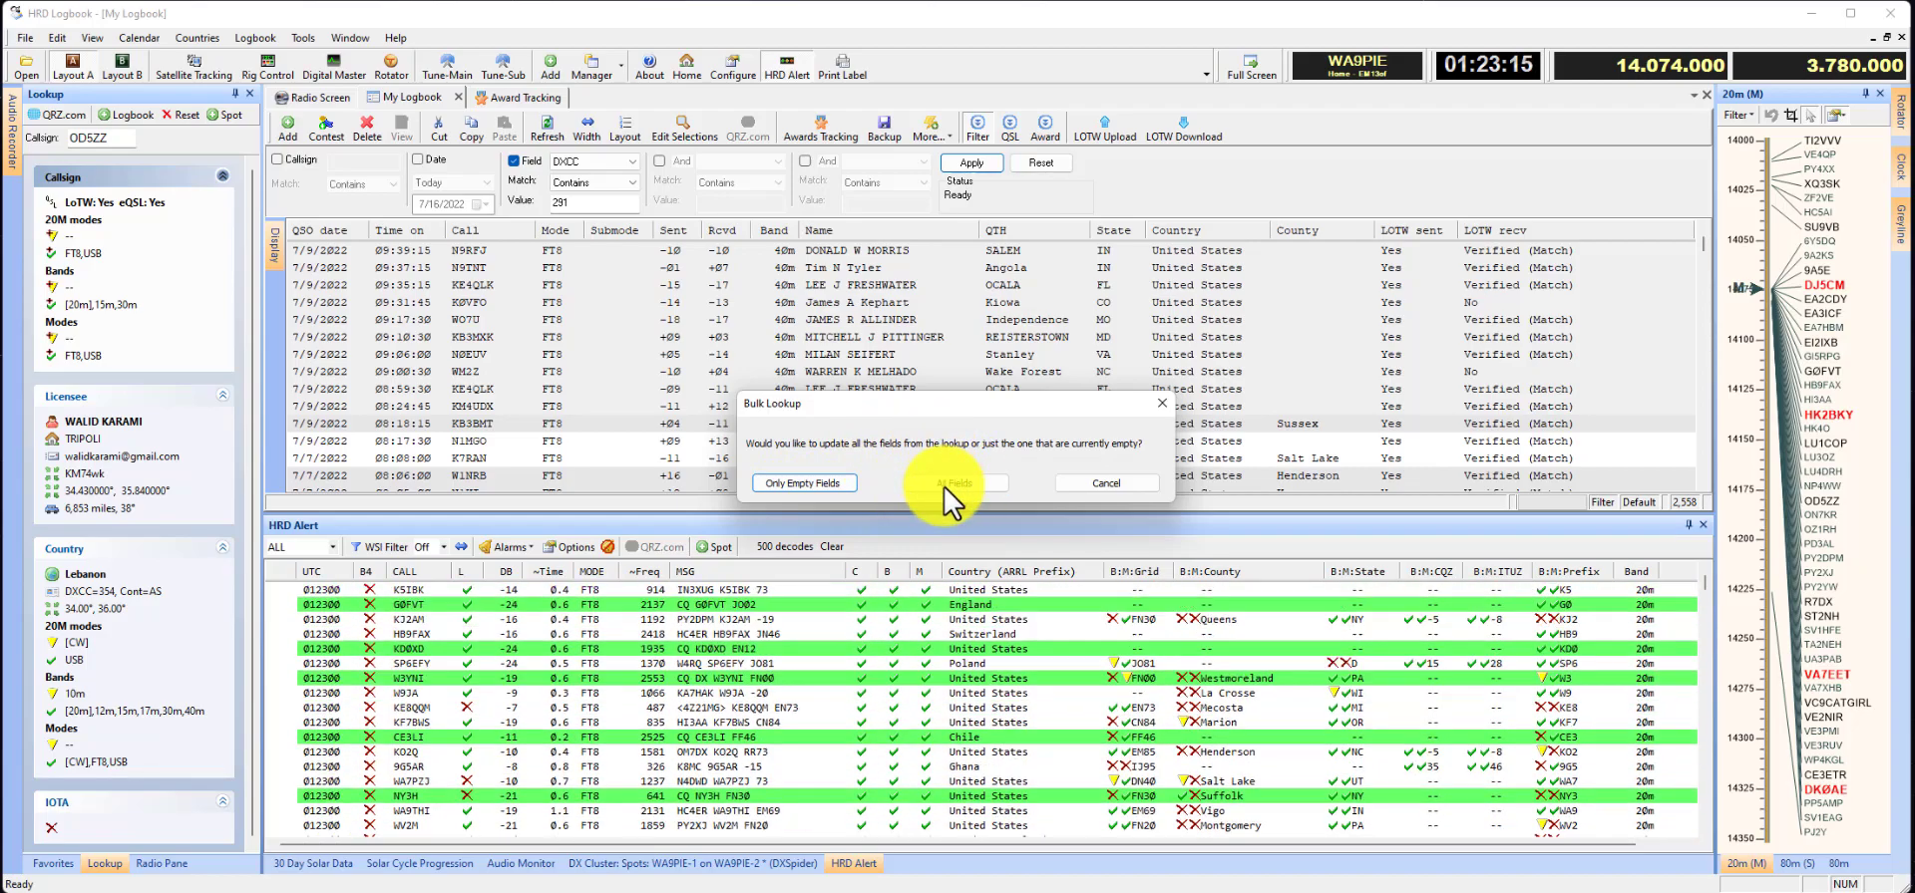
click(812, 483)
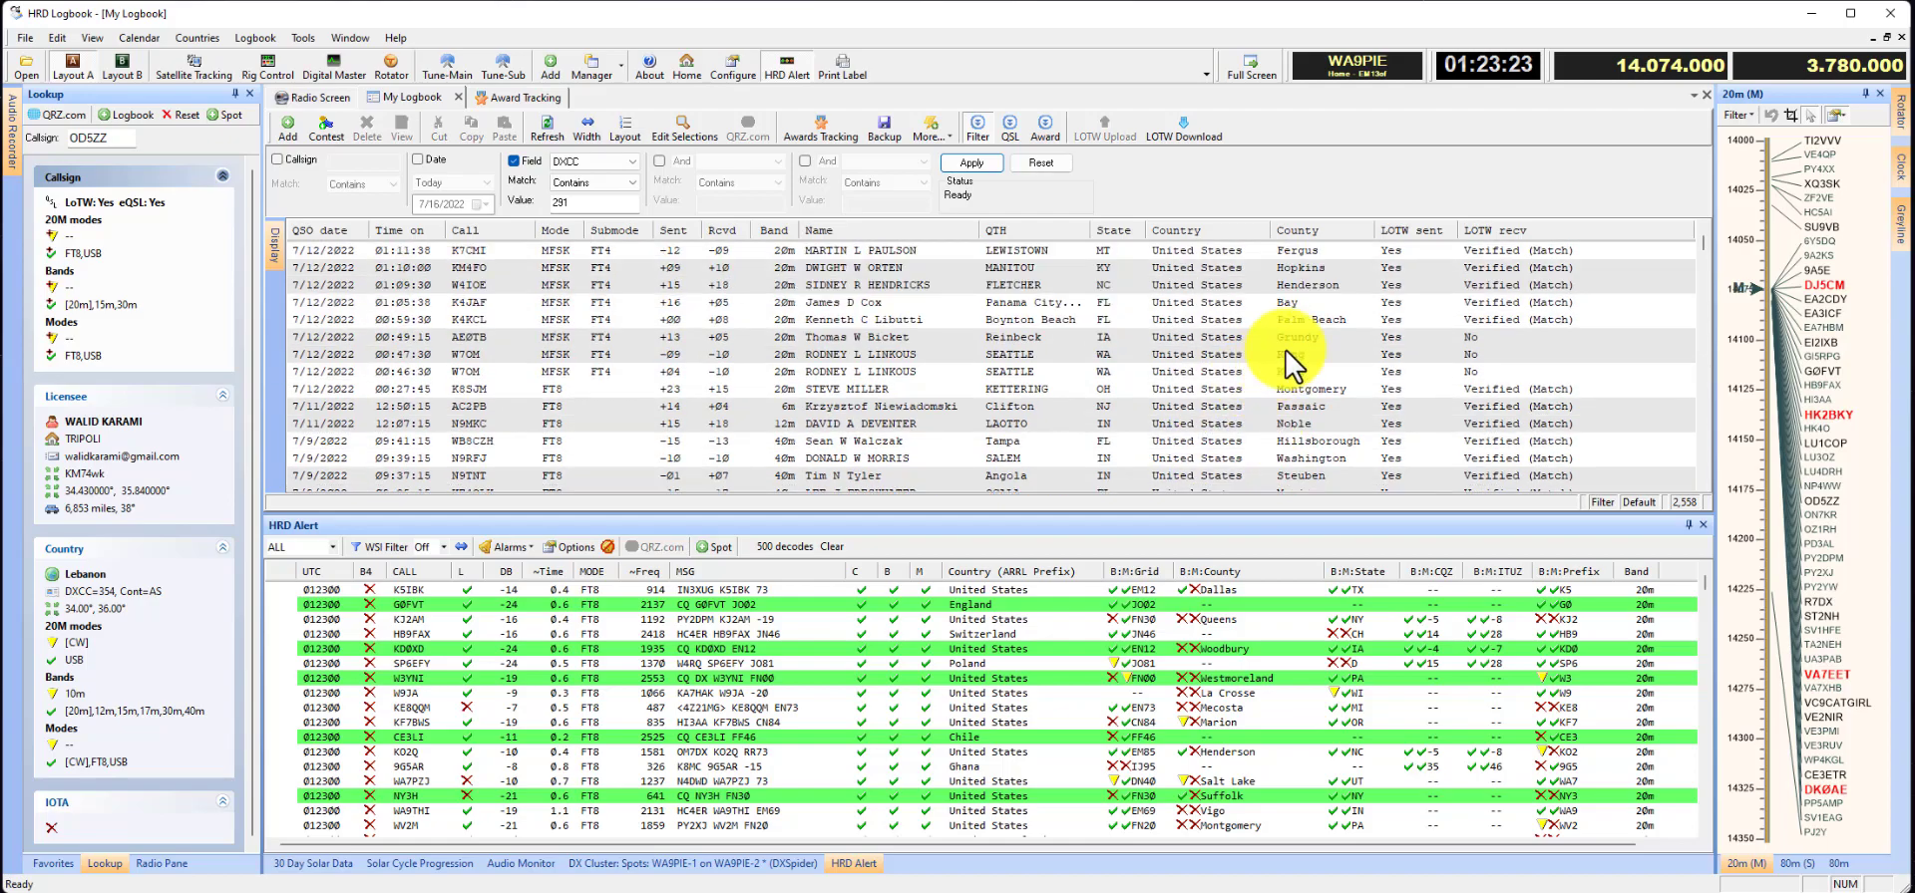
scroll(1307, 324, down, 1)
scroll(1308, 319, down, 2)
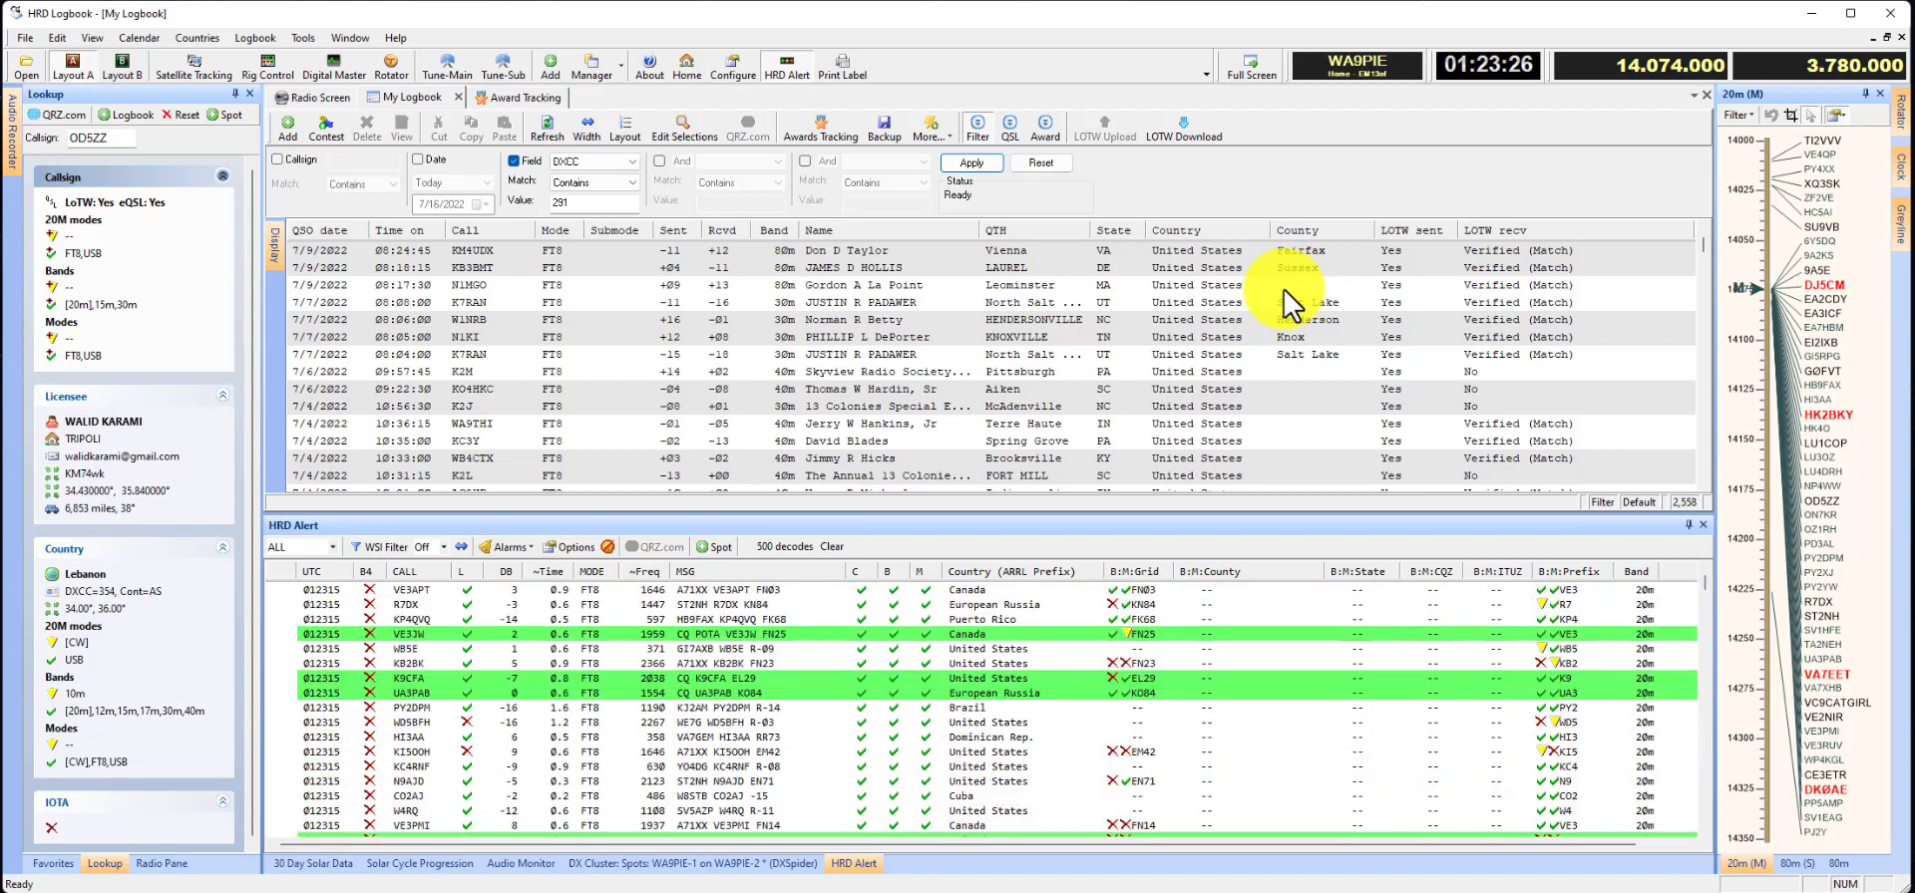
click(1282, 286)
ctrl+click(1276, 373)
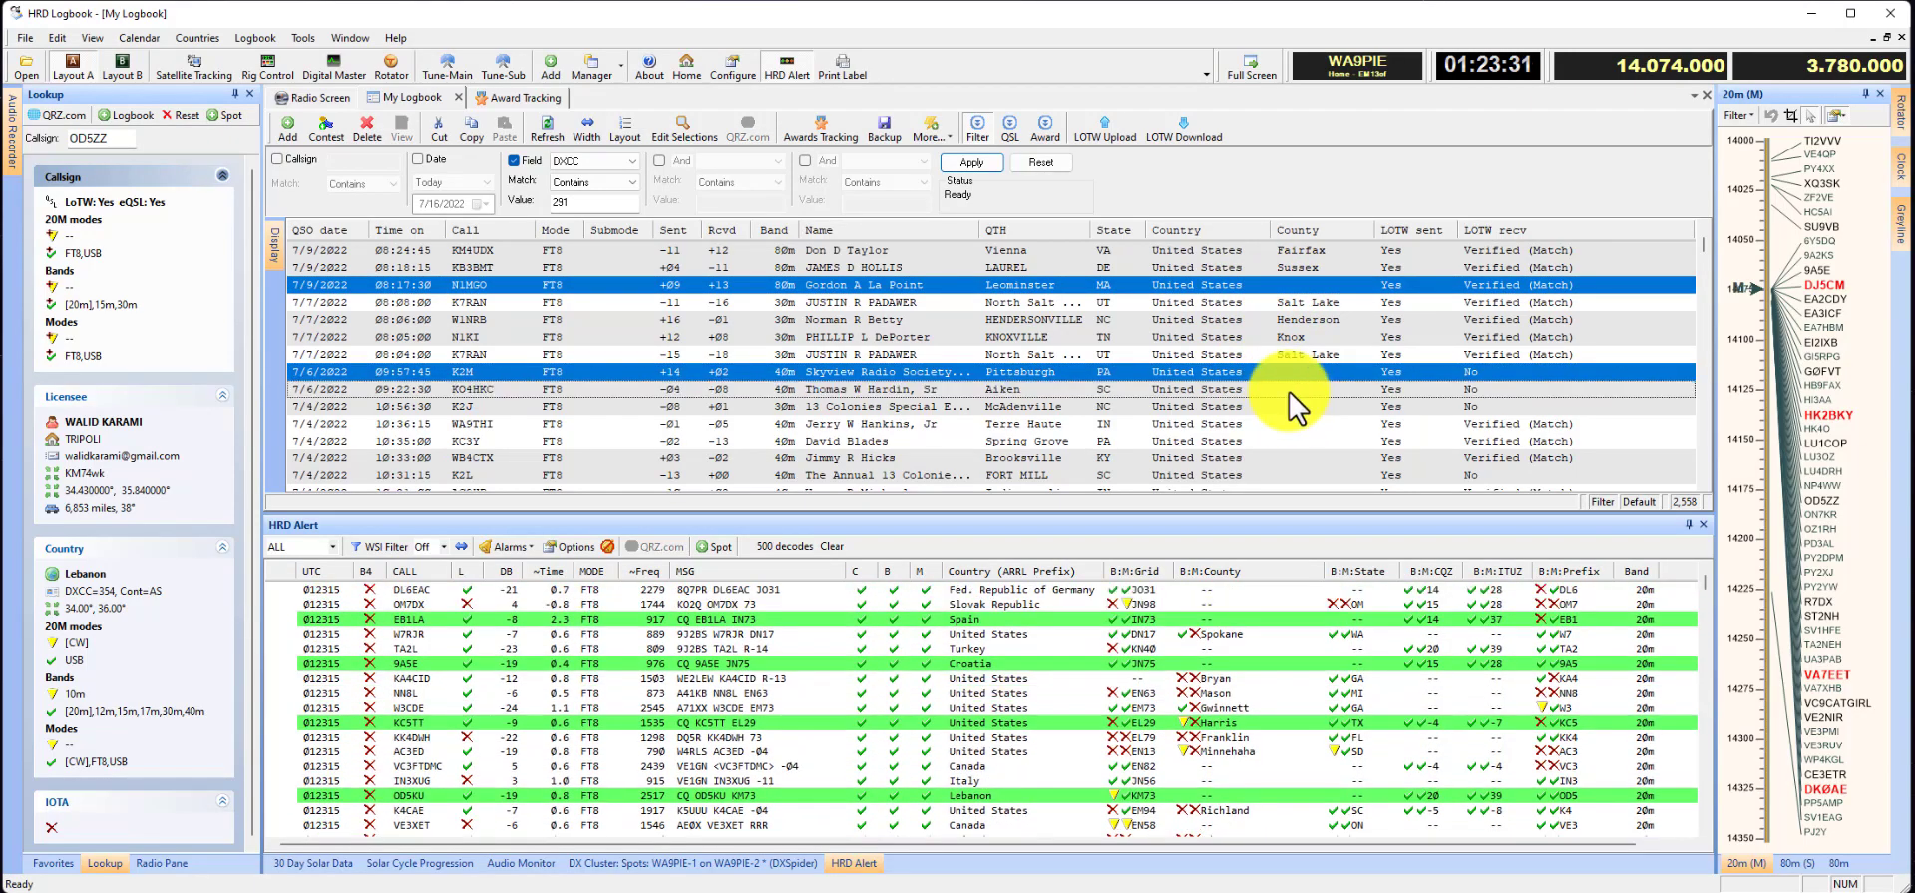
ctrl+click(1289, 391)
ctrl+click(1293, 407)
ctrl+click(1295, 424)
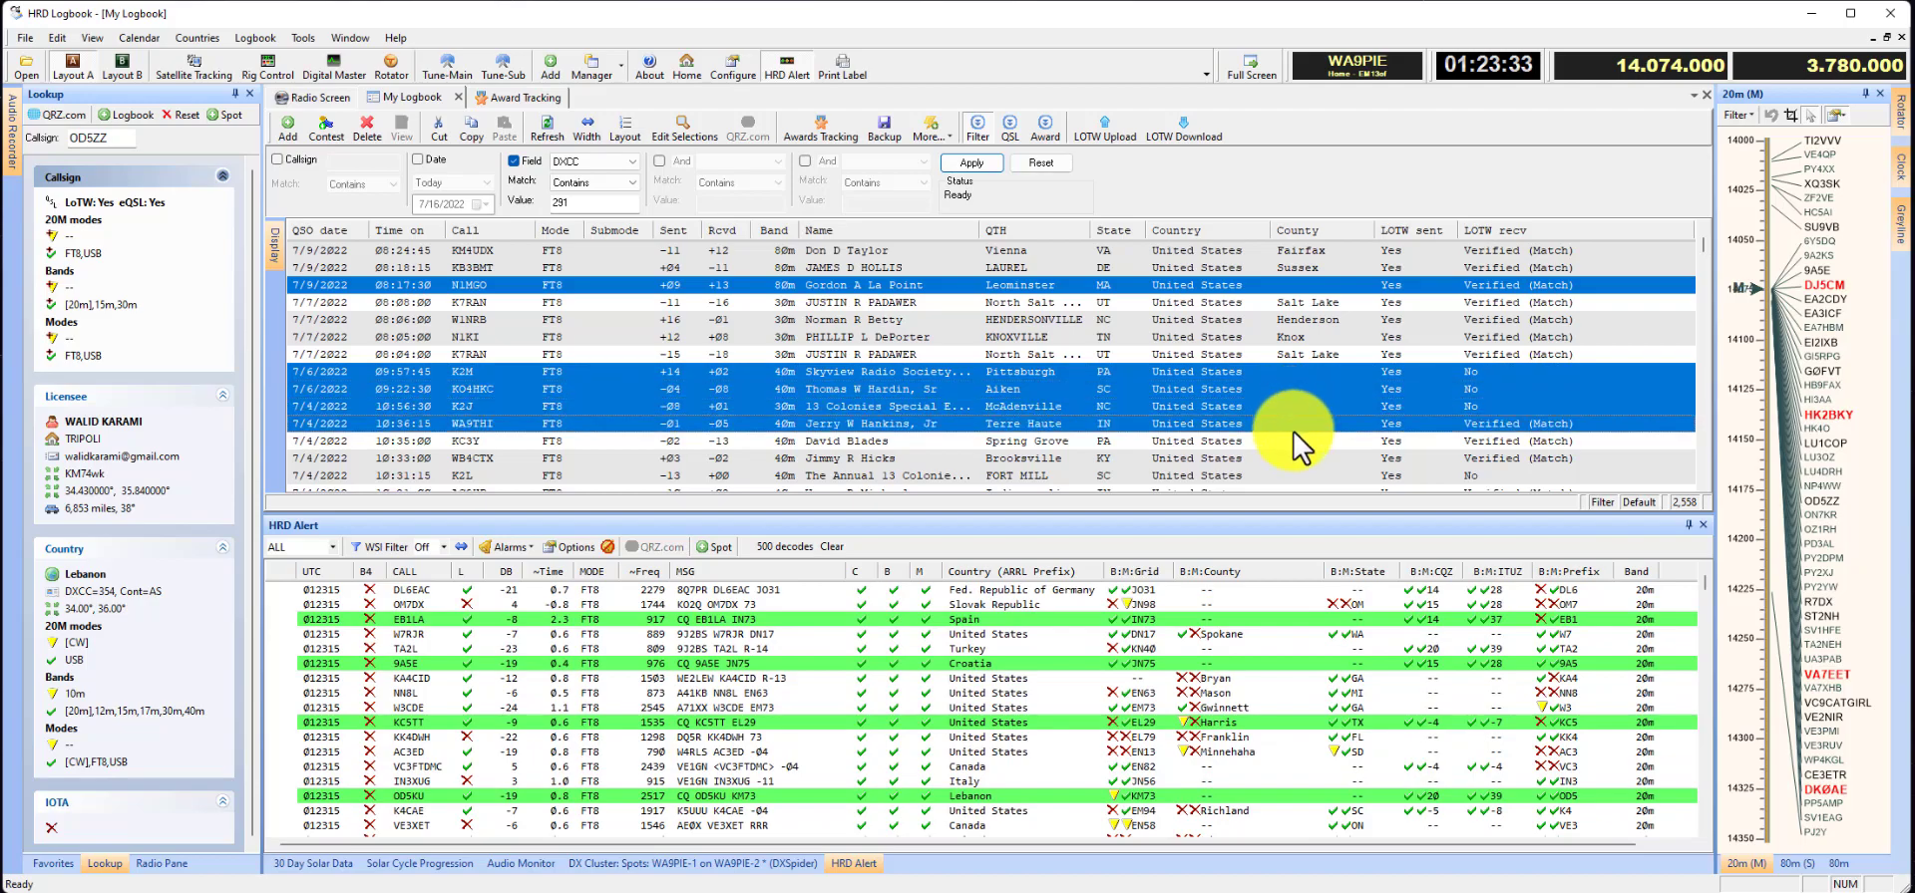
ctrl+click(1298, 441)
ctrl+click(1300, 458)
ctrl+click(1303, 475)
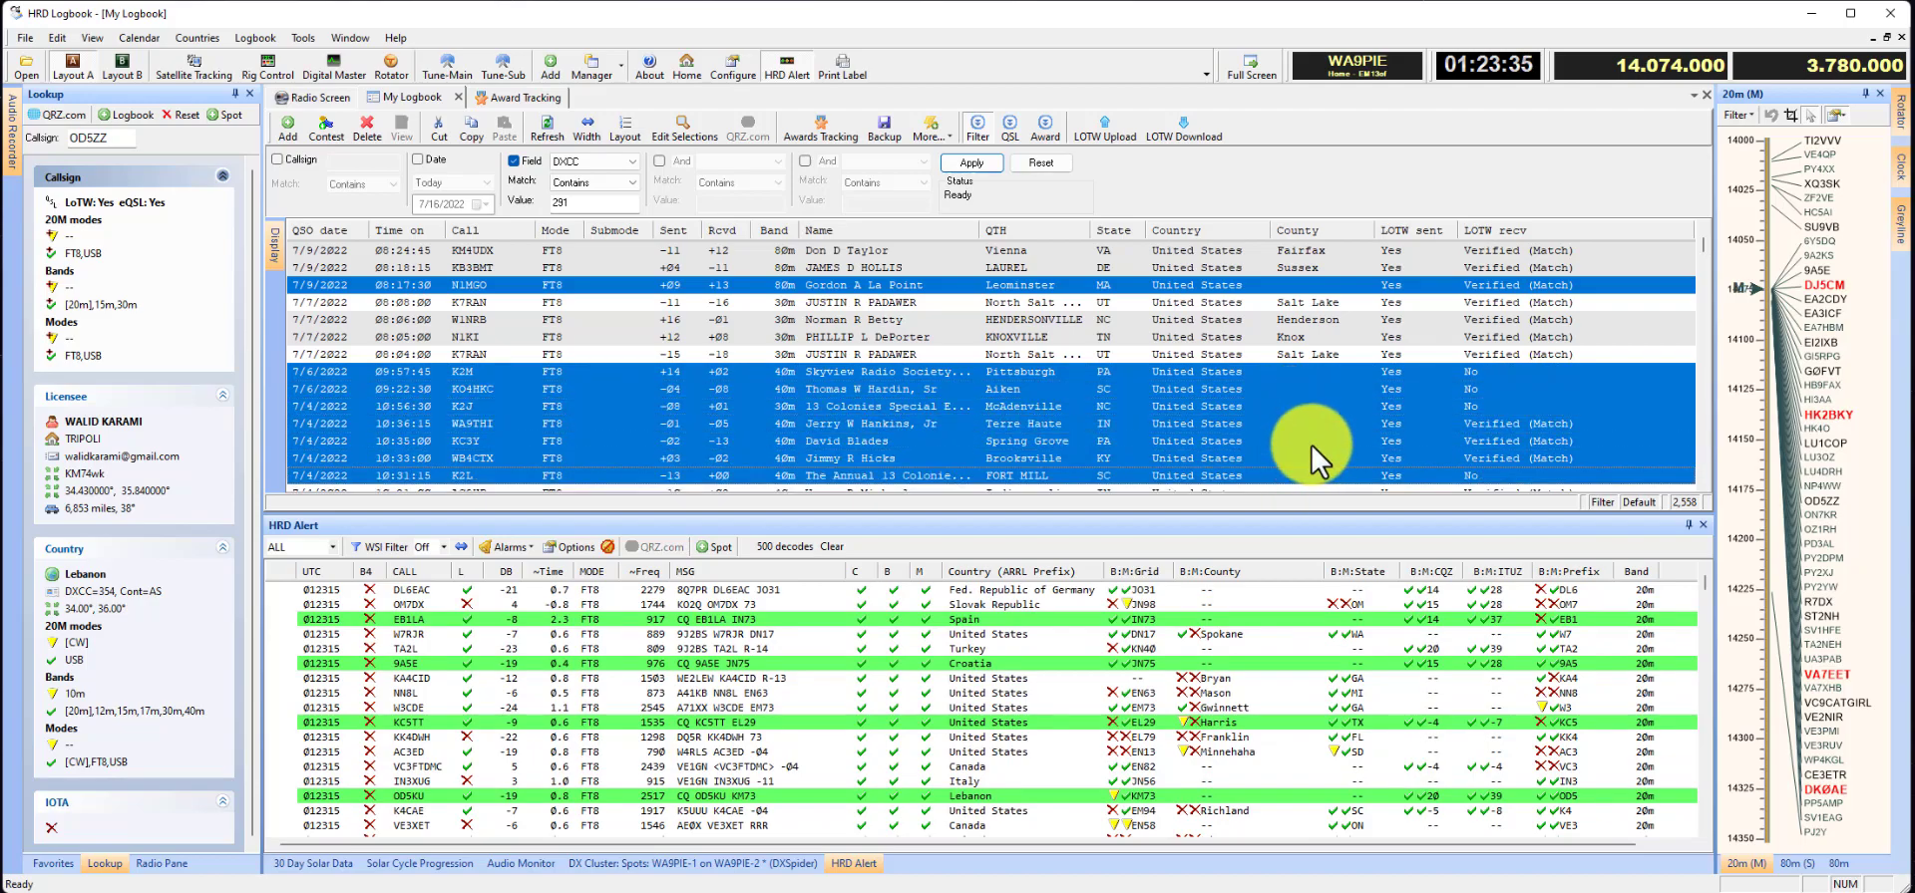
Step: Add the Indianapolis QSO and the next three county-less US QSOs to the selection
scroll(1310, 445, down, 3)
ctrl+click(1301, 339)
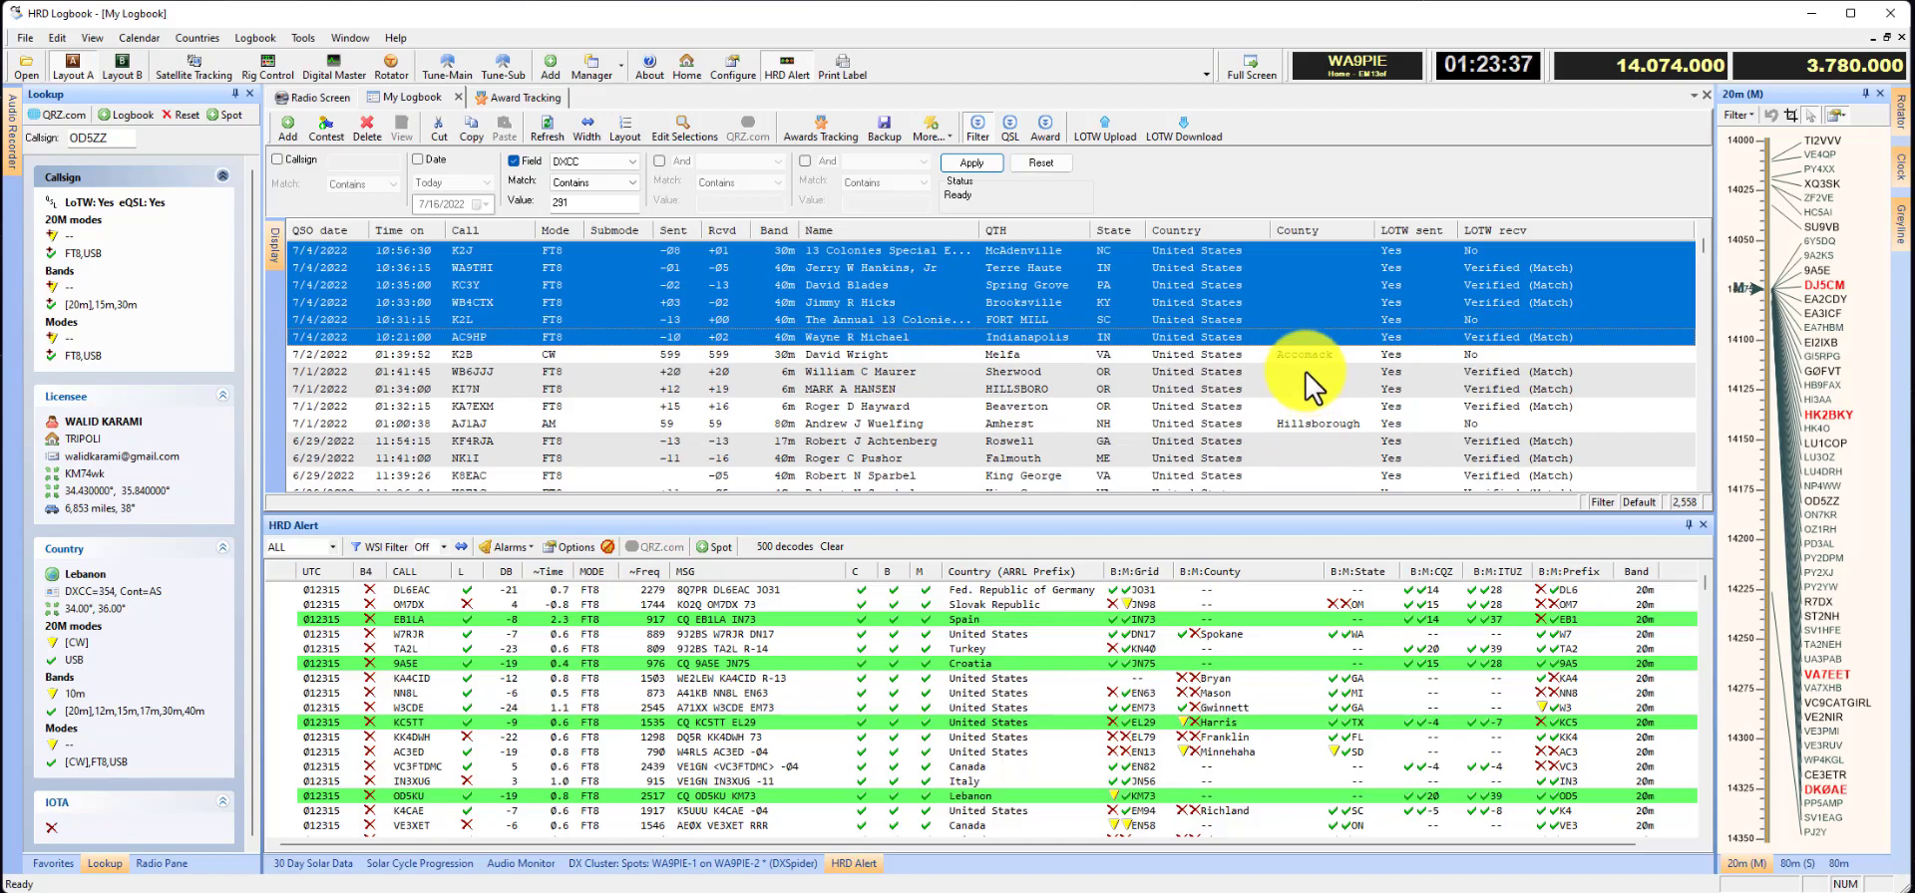
ctrl+click(1300, 373)
ctrl+click(1305, 388)
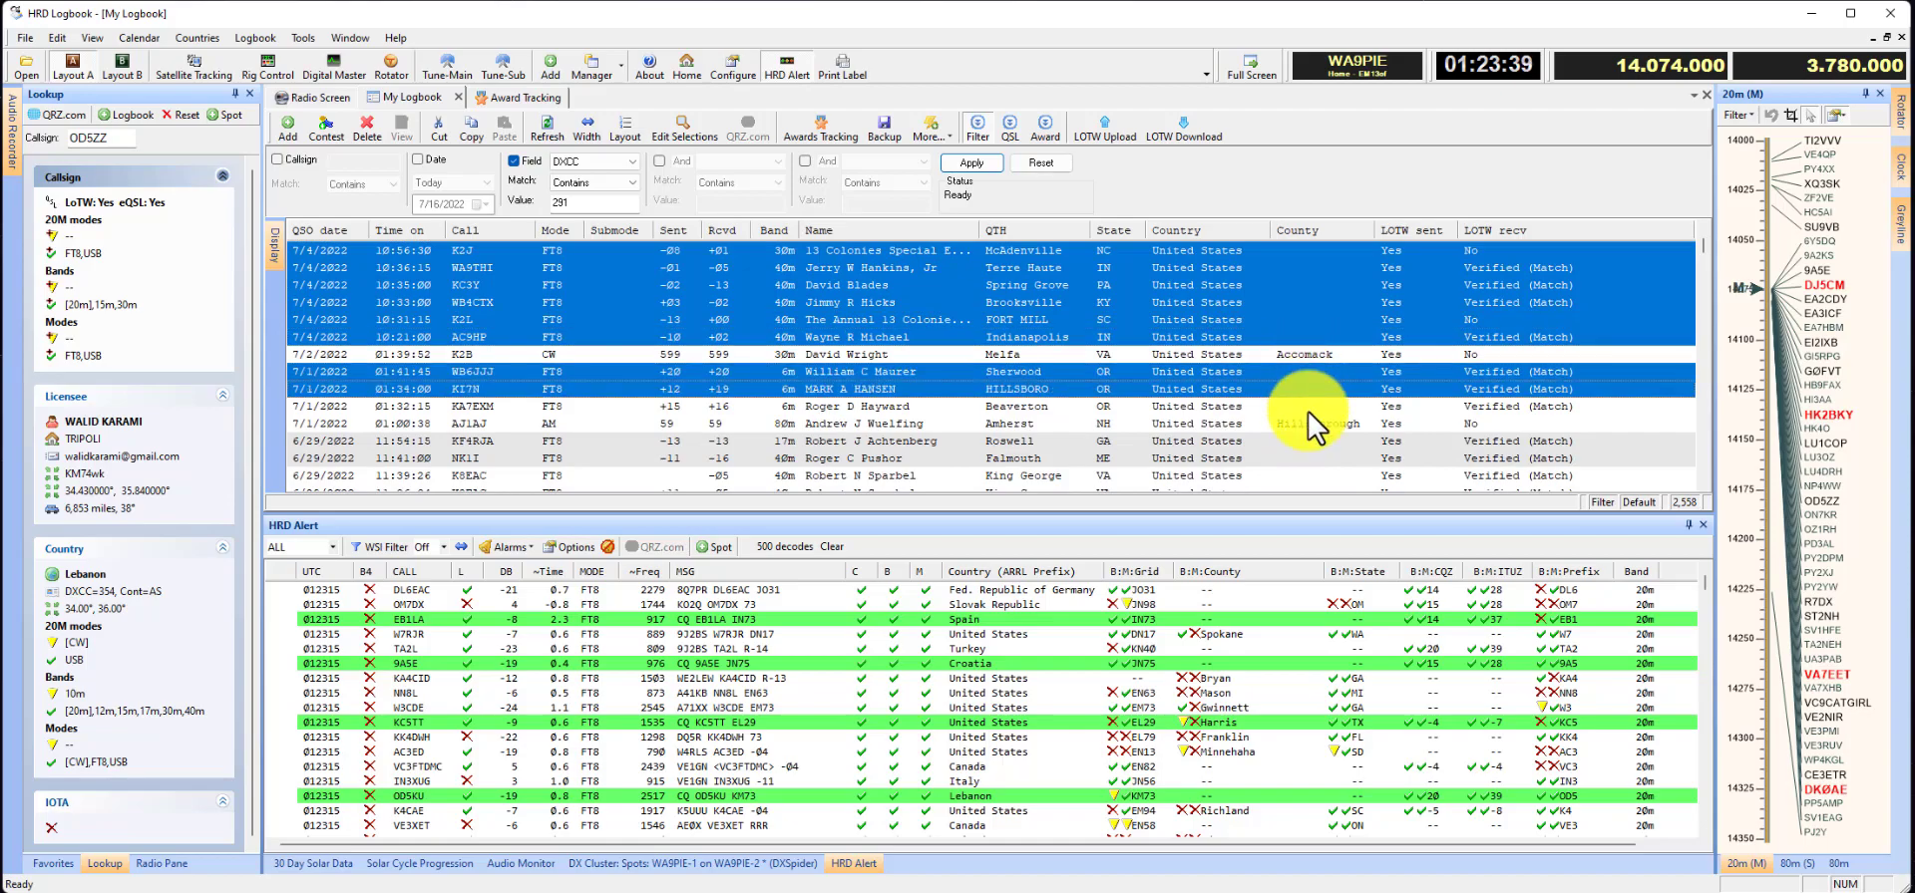
ctrl+click(1307, 409)
scroll(1248, 375, up, 3)
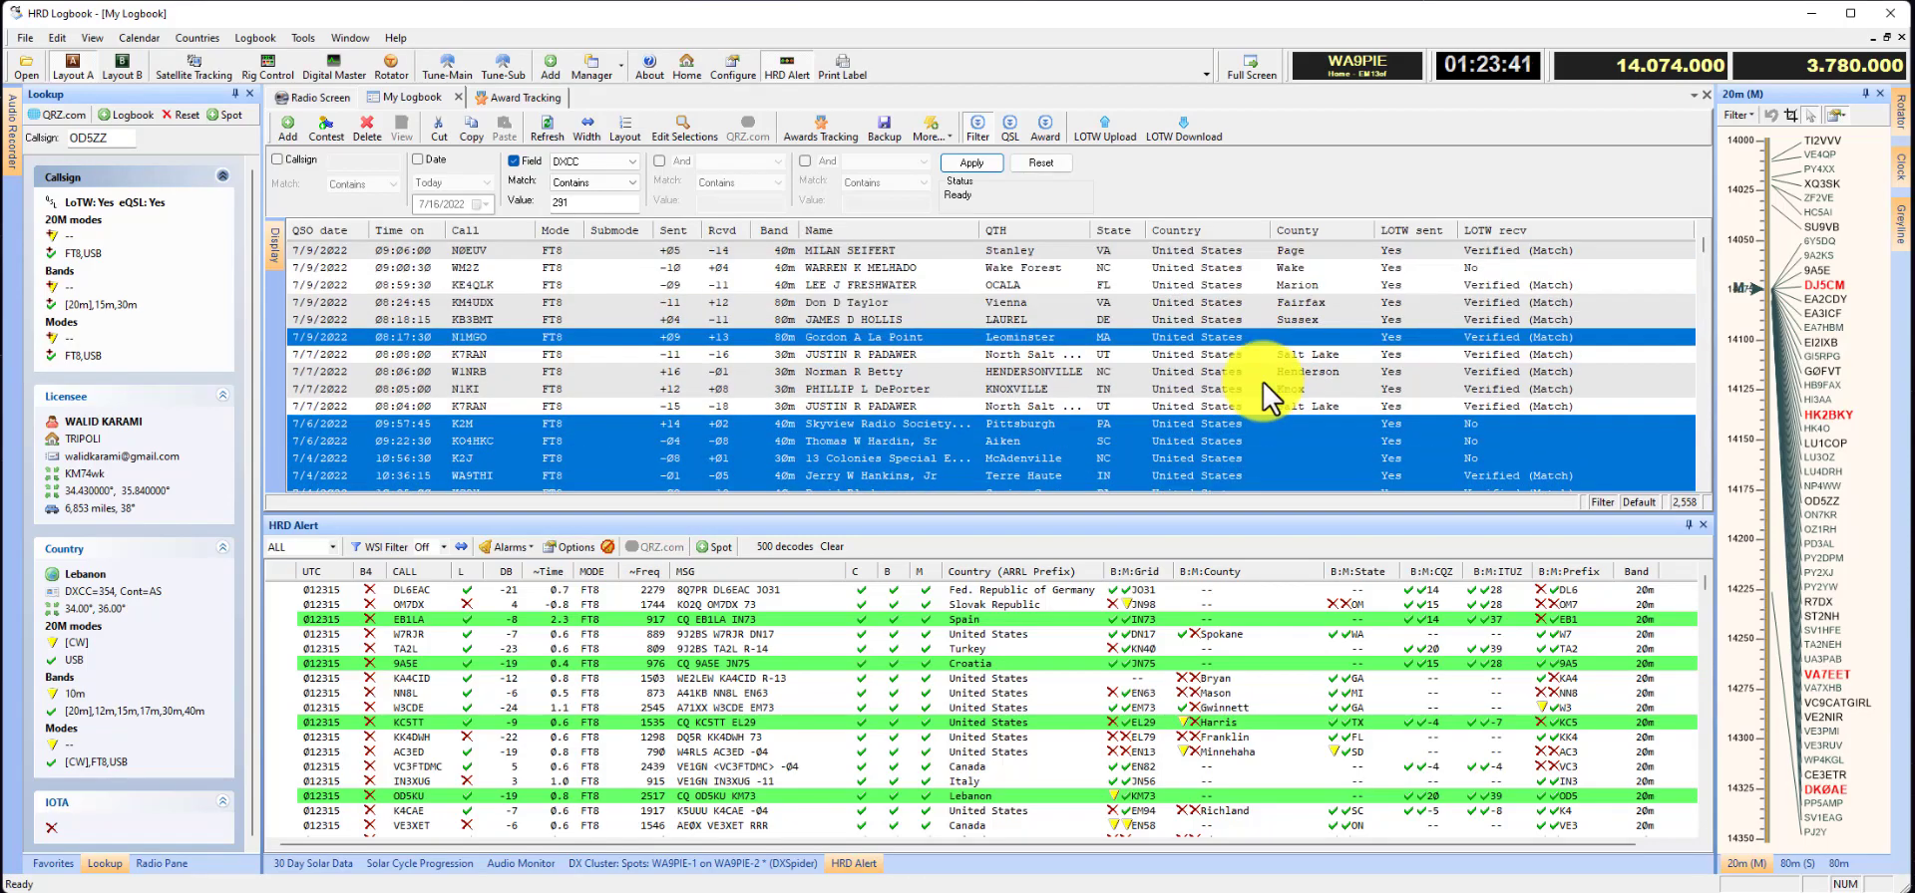
scroll(1261, 380, down, 1)
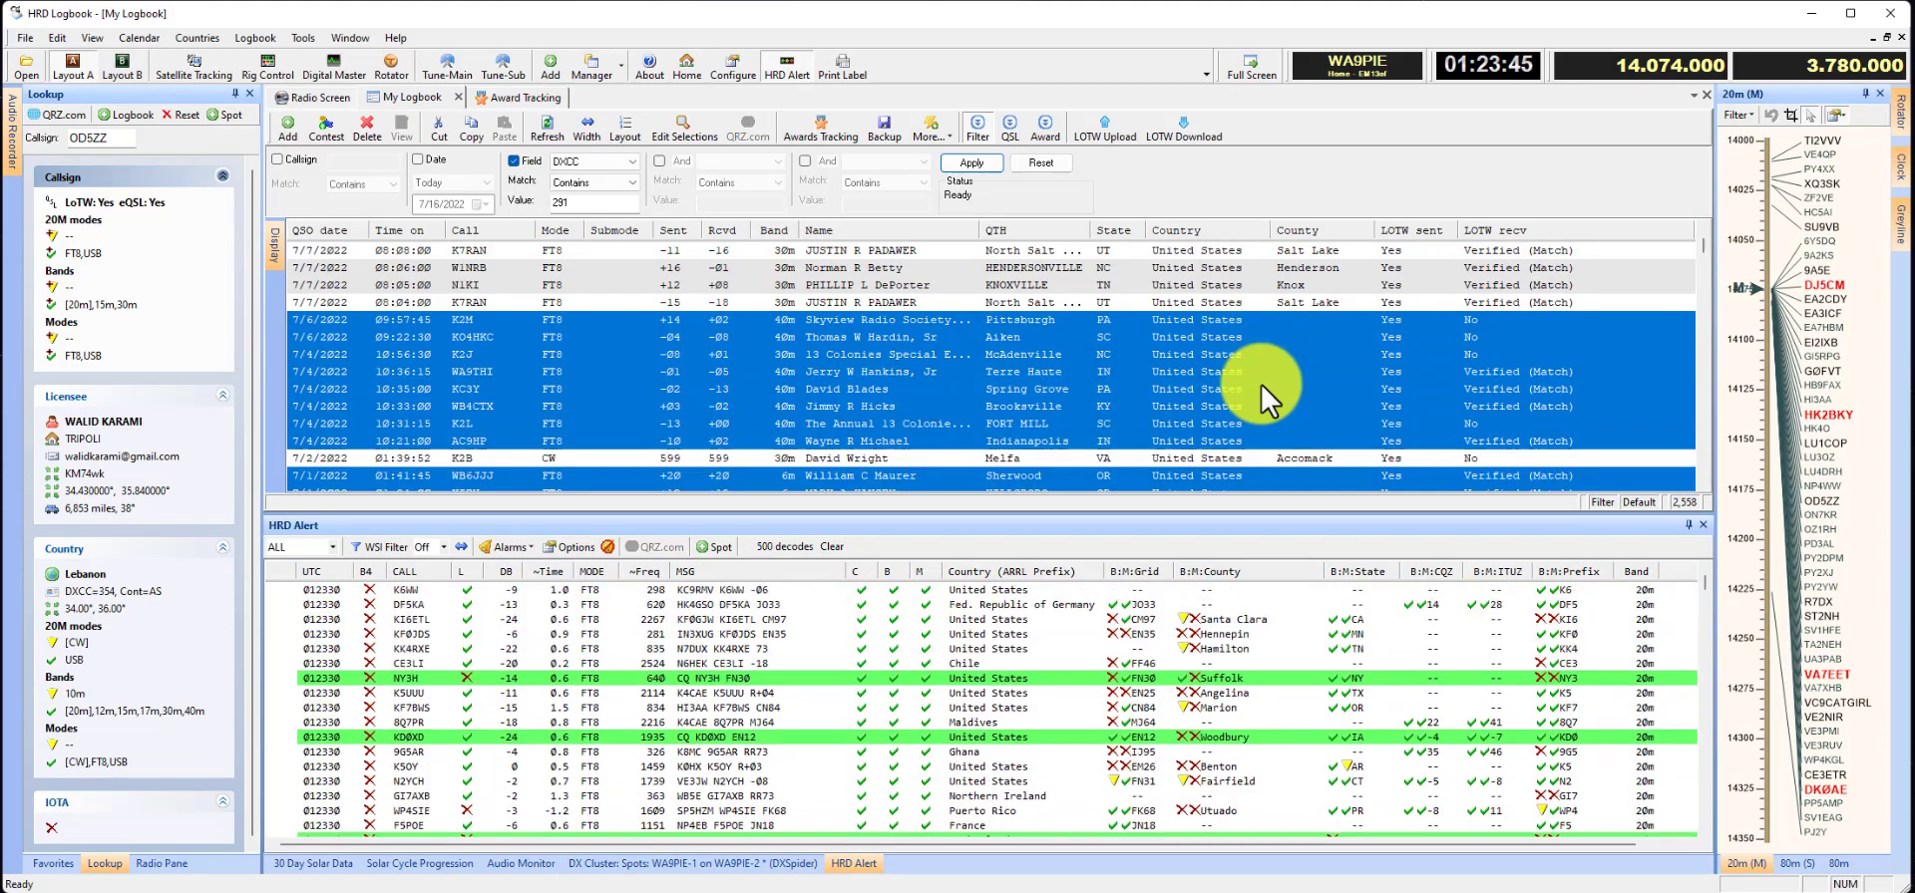
Step: Run Callsign Lookup on the selected QSOs without a backup, filling only empty fields
right_click(1261, 383)
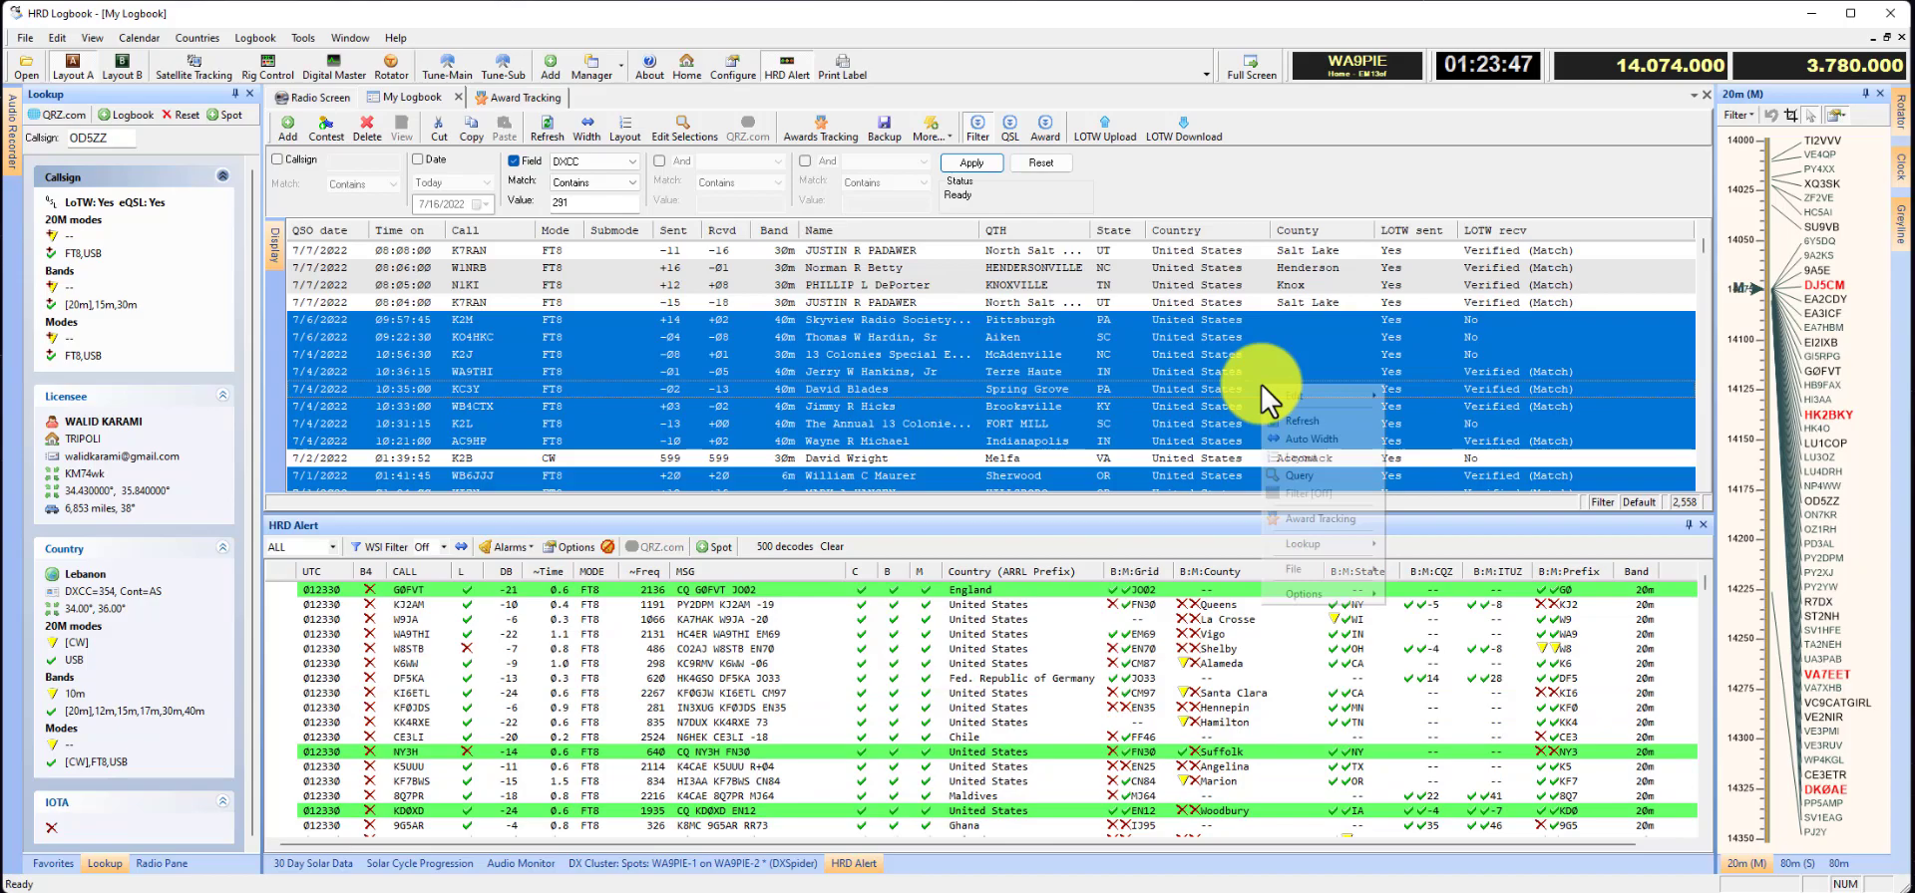
mouse_move(1350, 548)
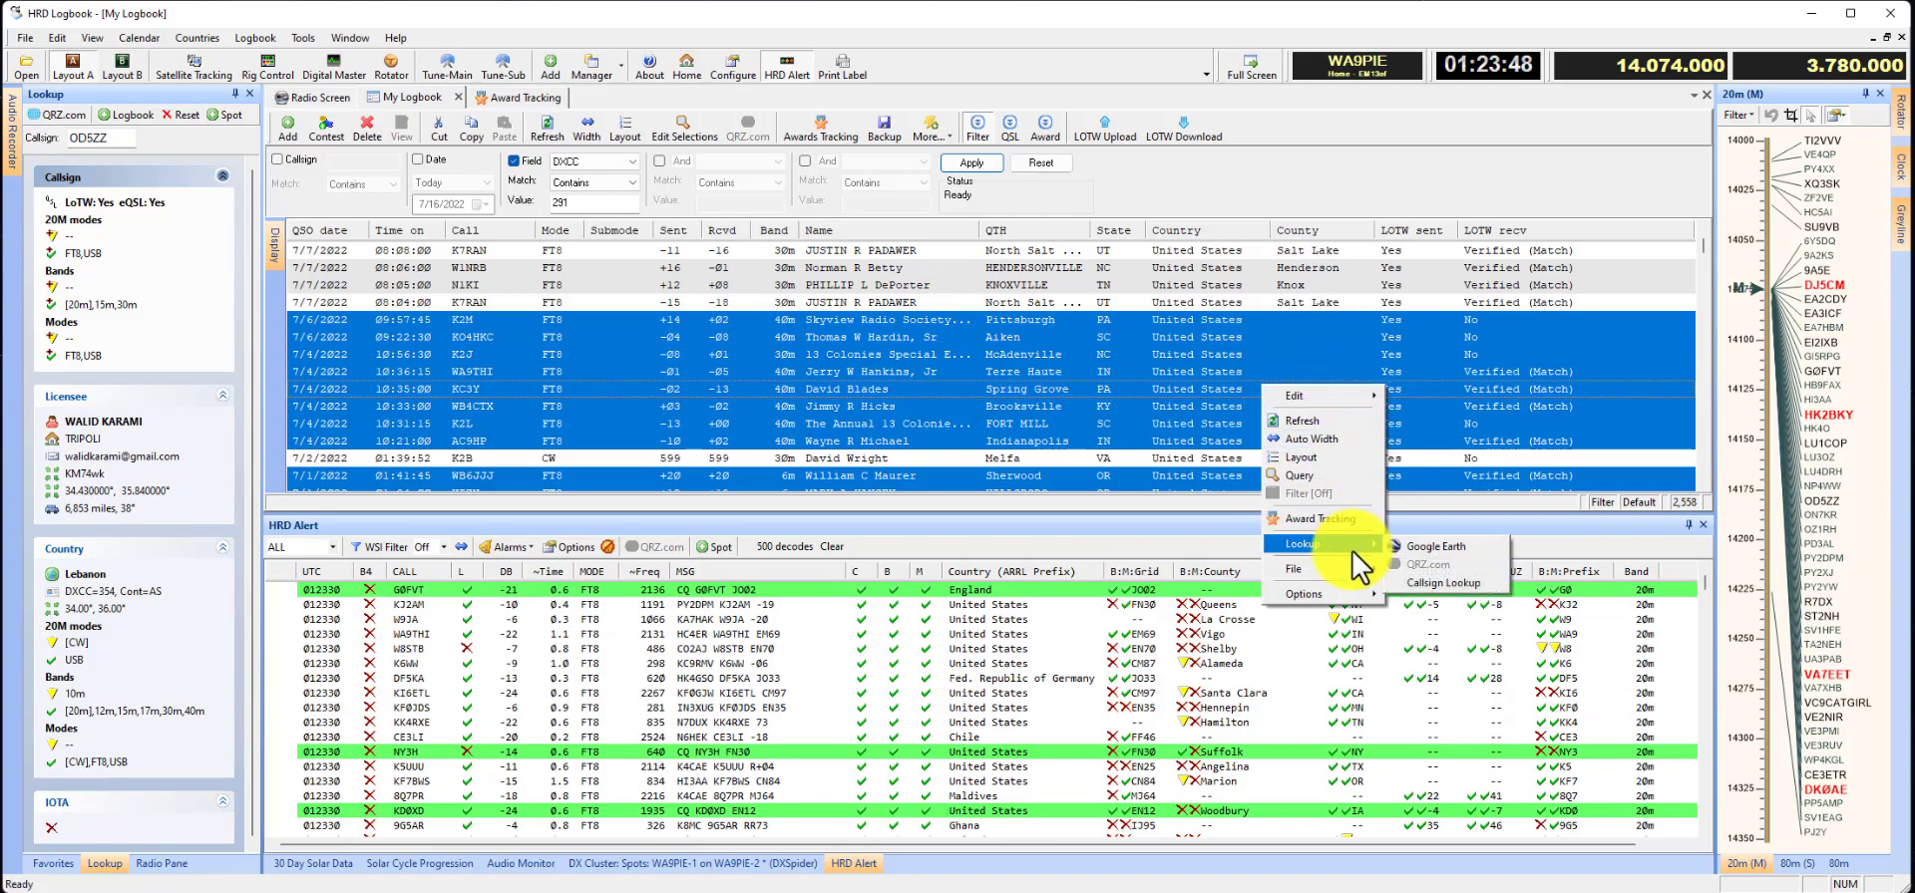
click(1436, 583)
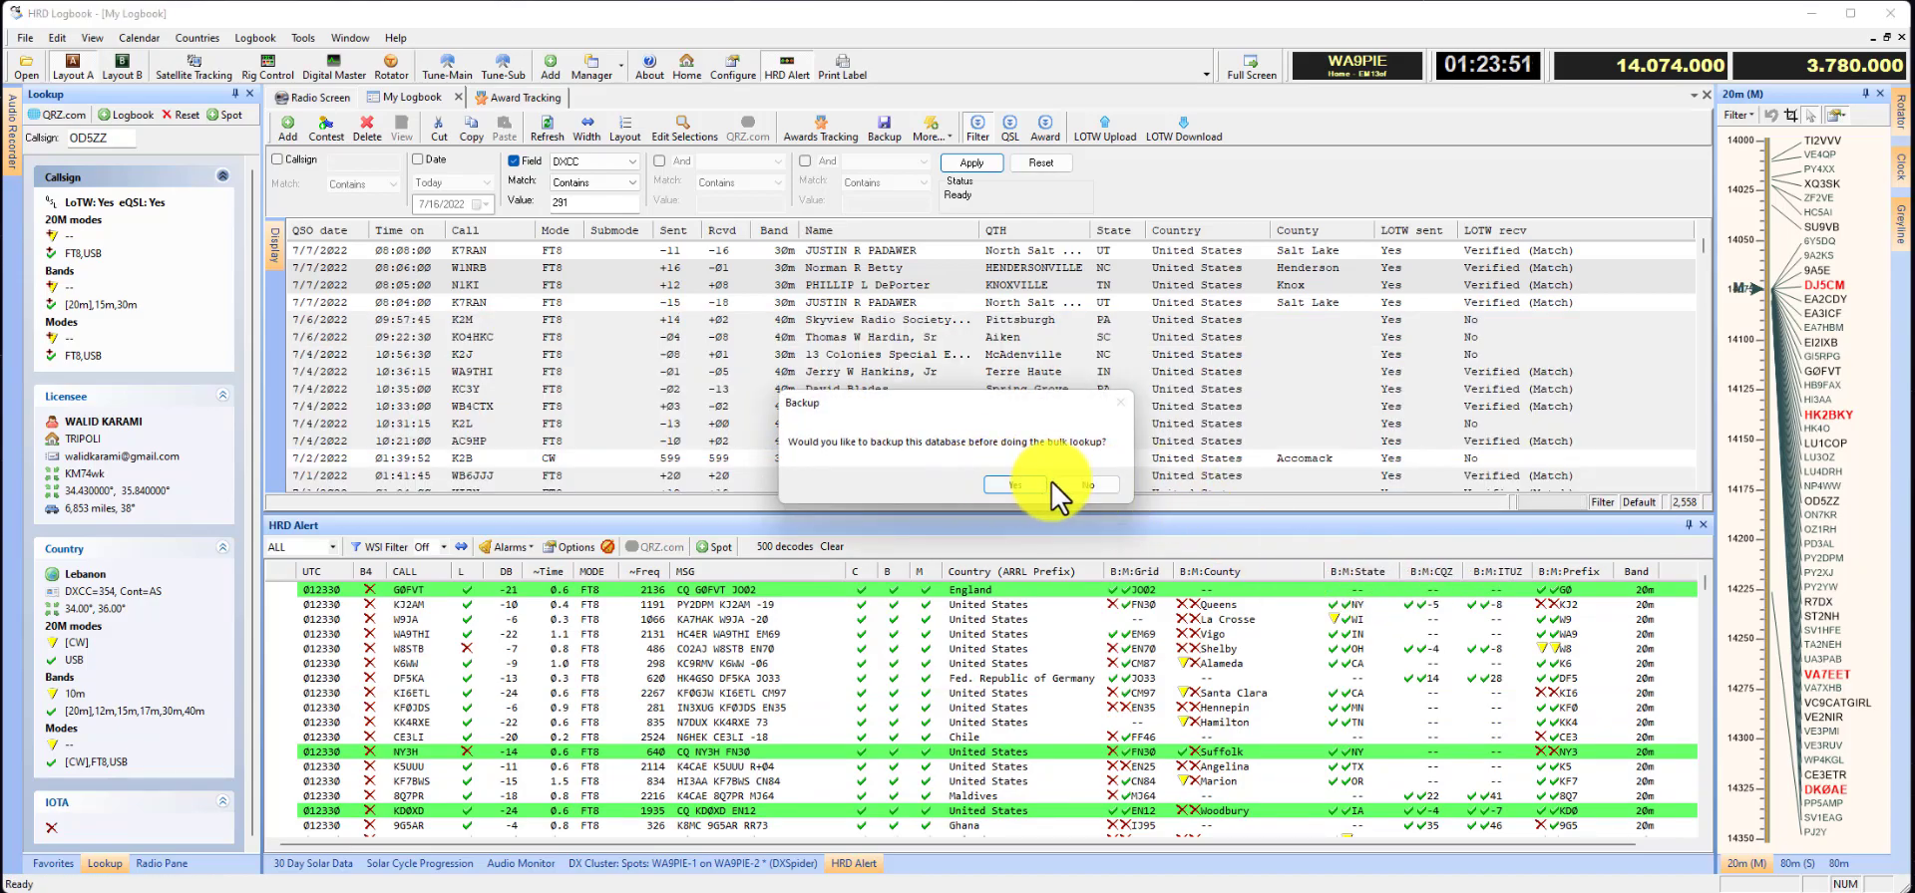
click(1116, 488)
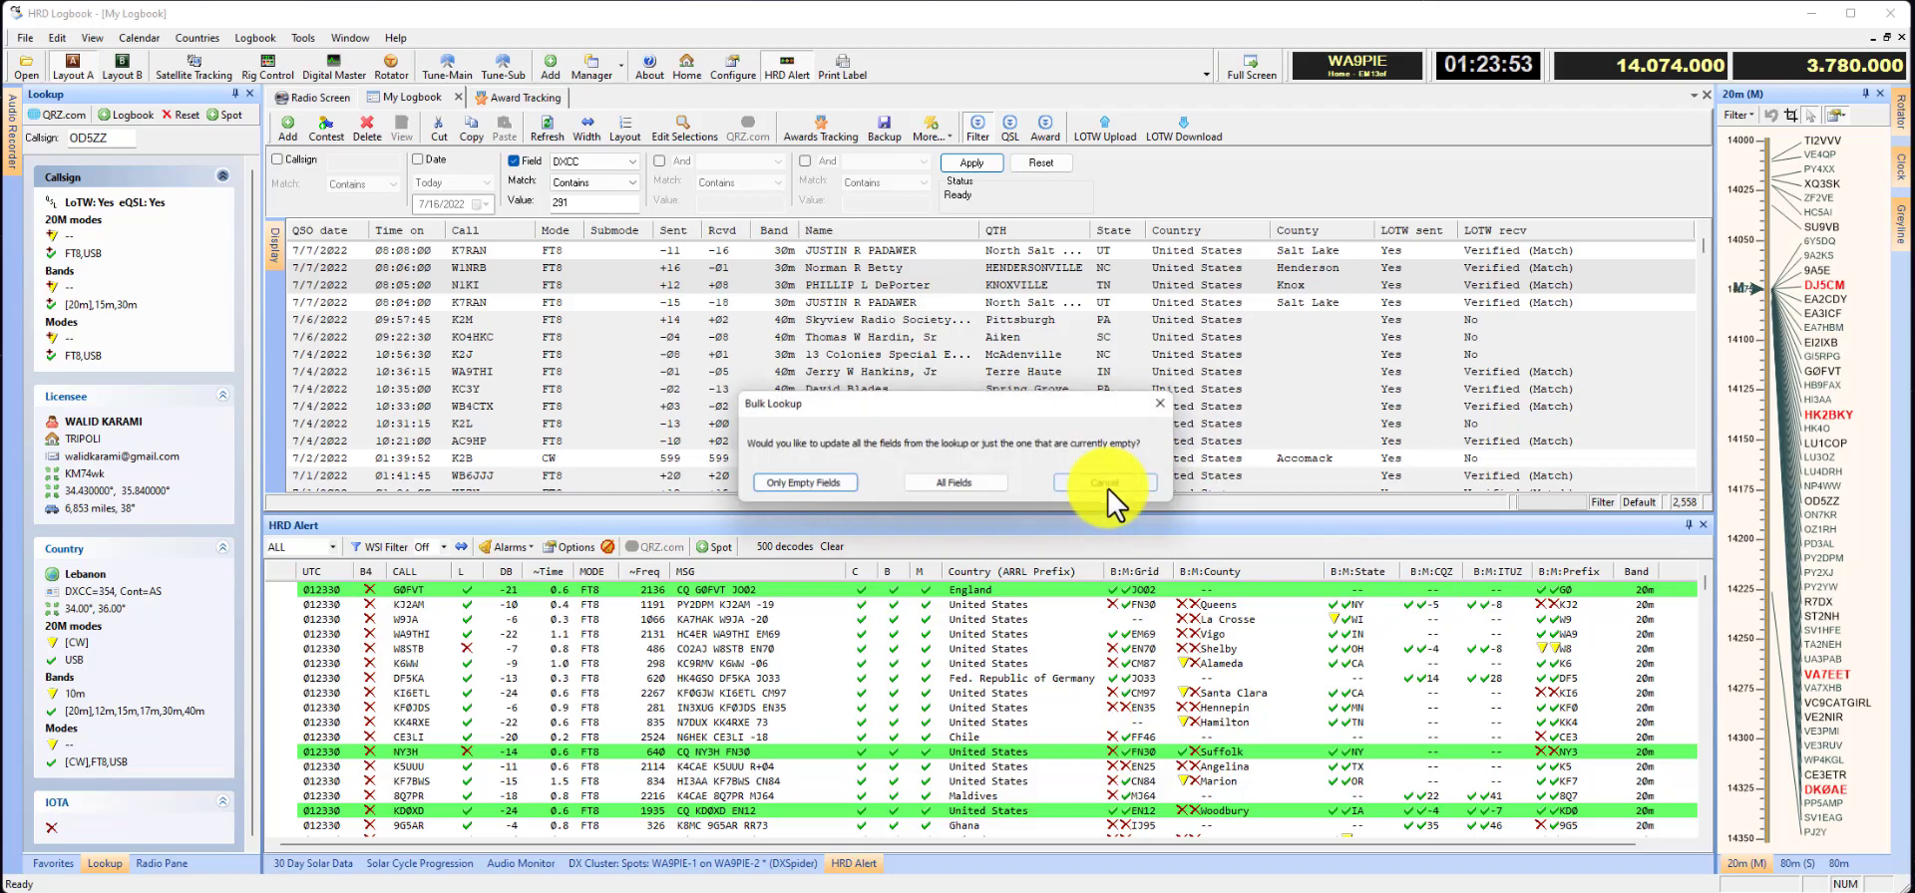
click(788, 481)
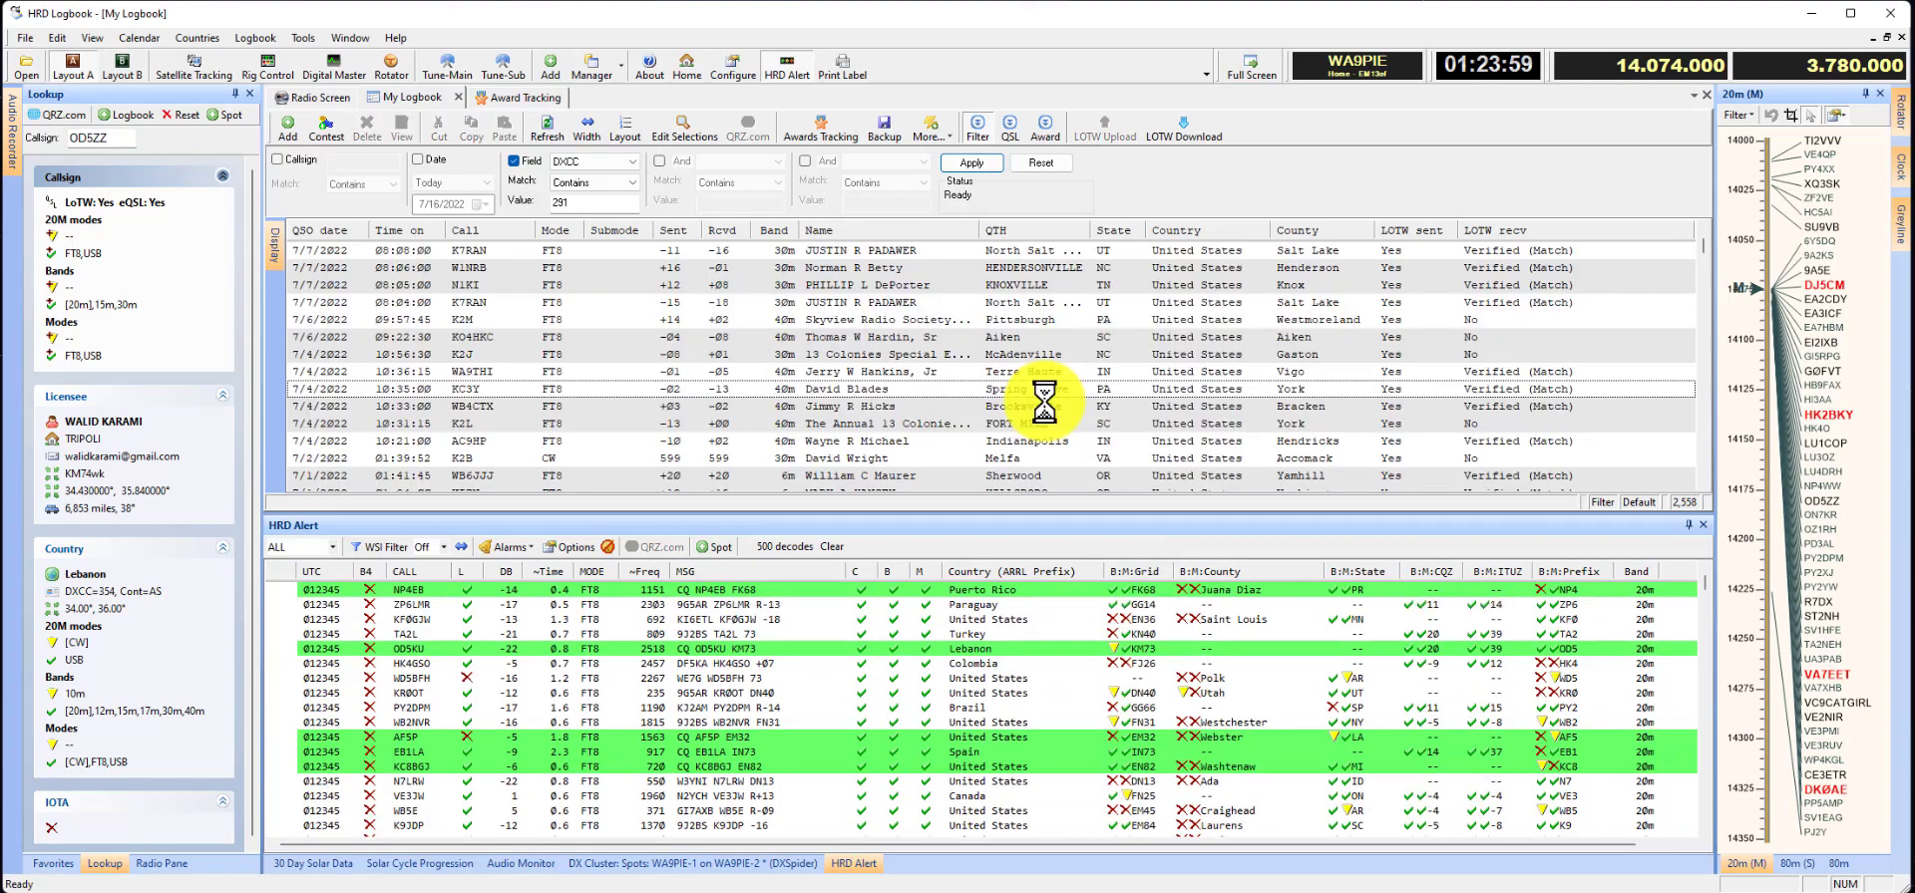
scroll(1272, 394, down, 4)
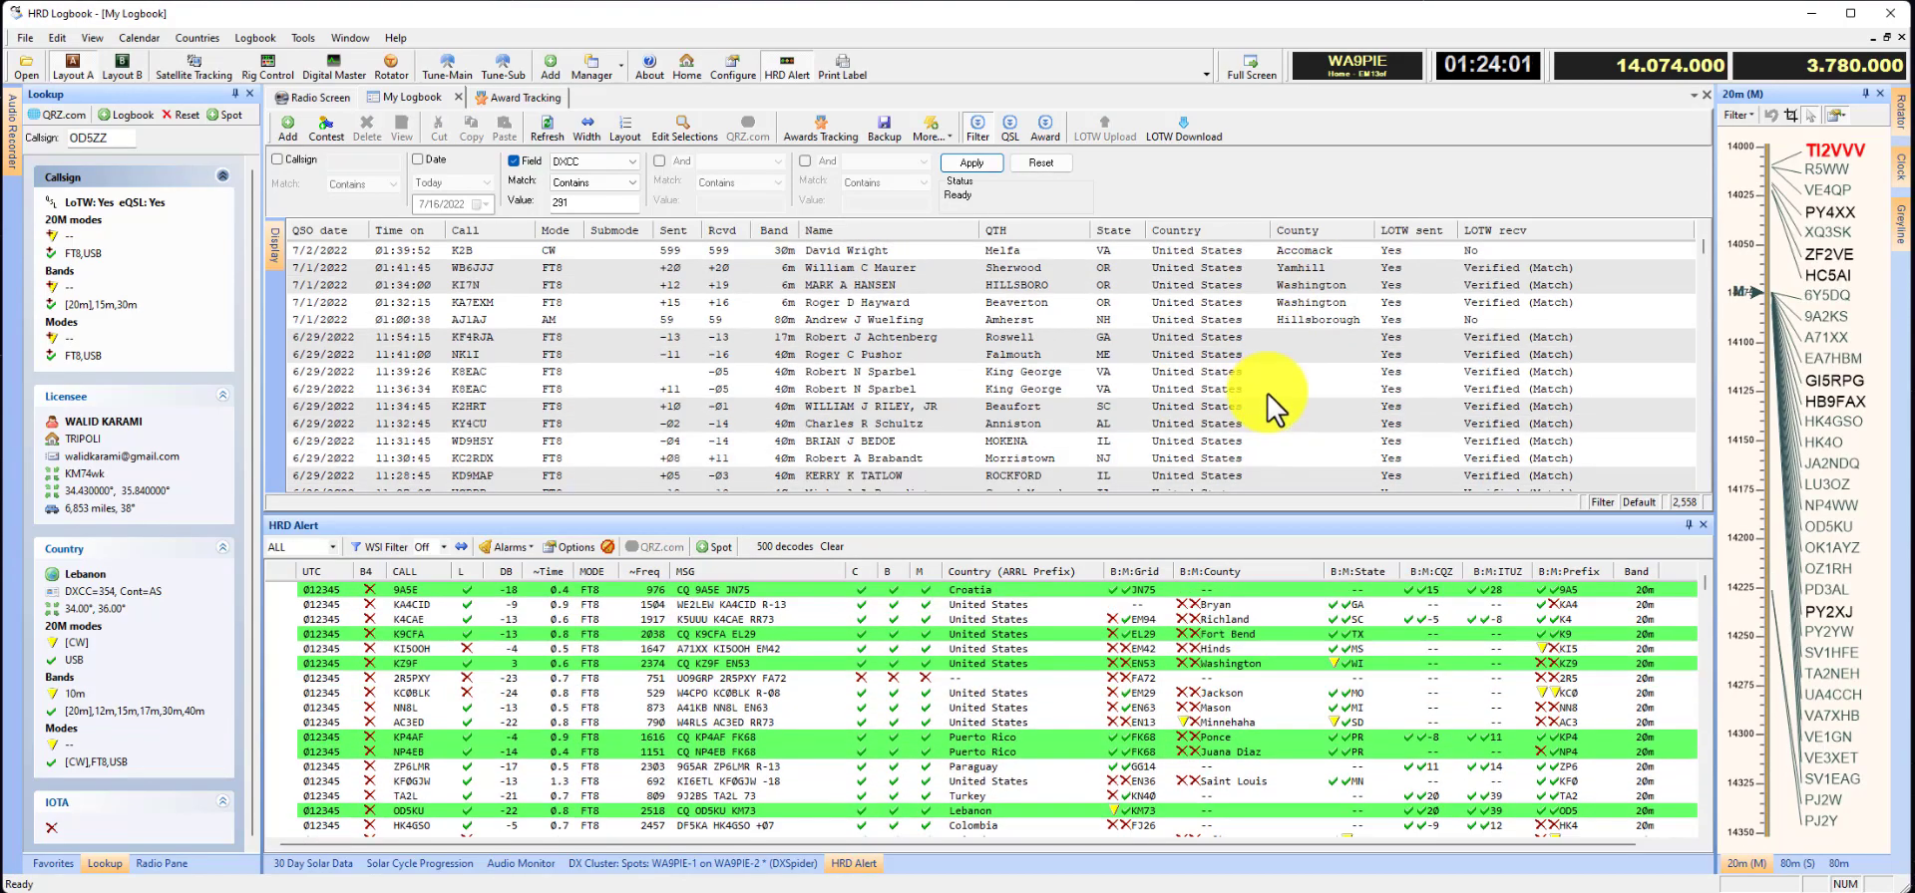
scroll(1268, 404, up, 1)
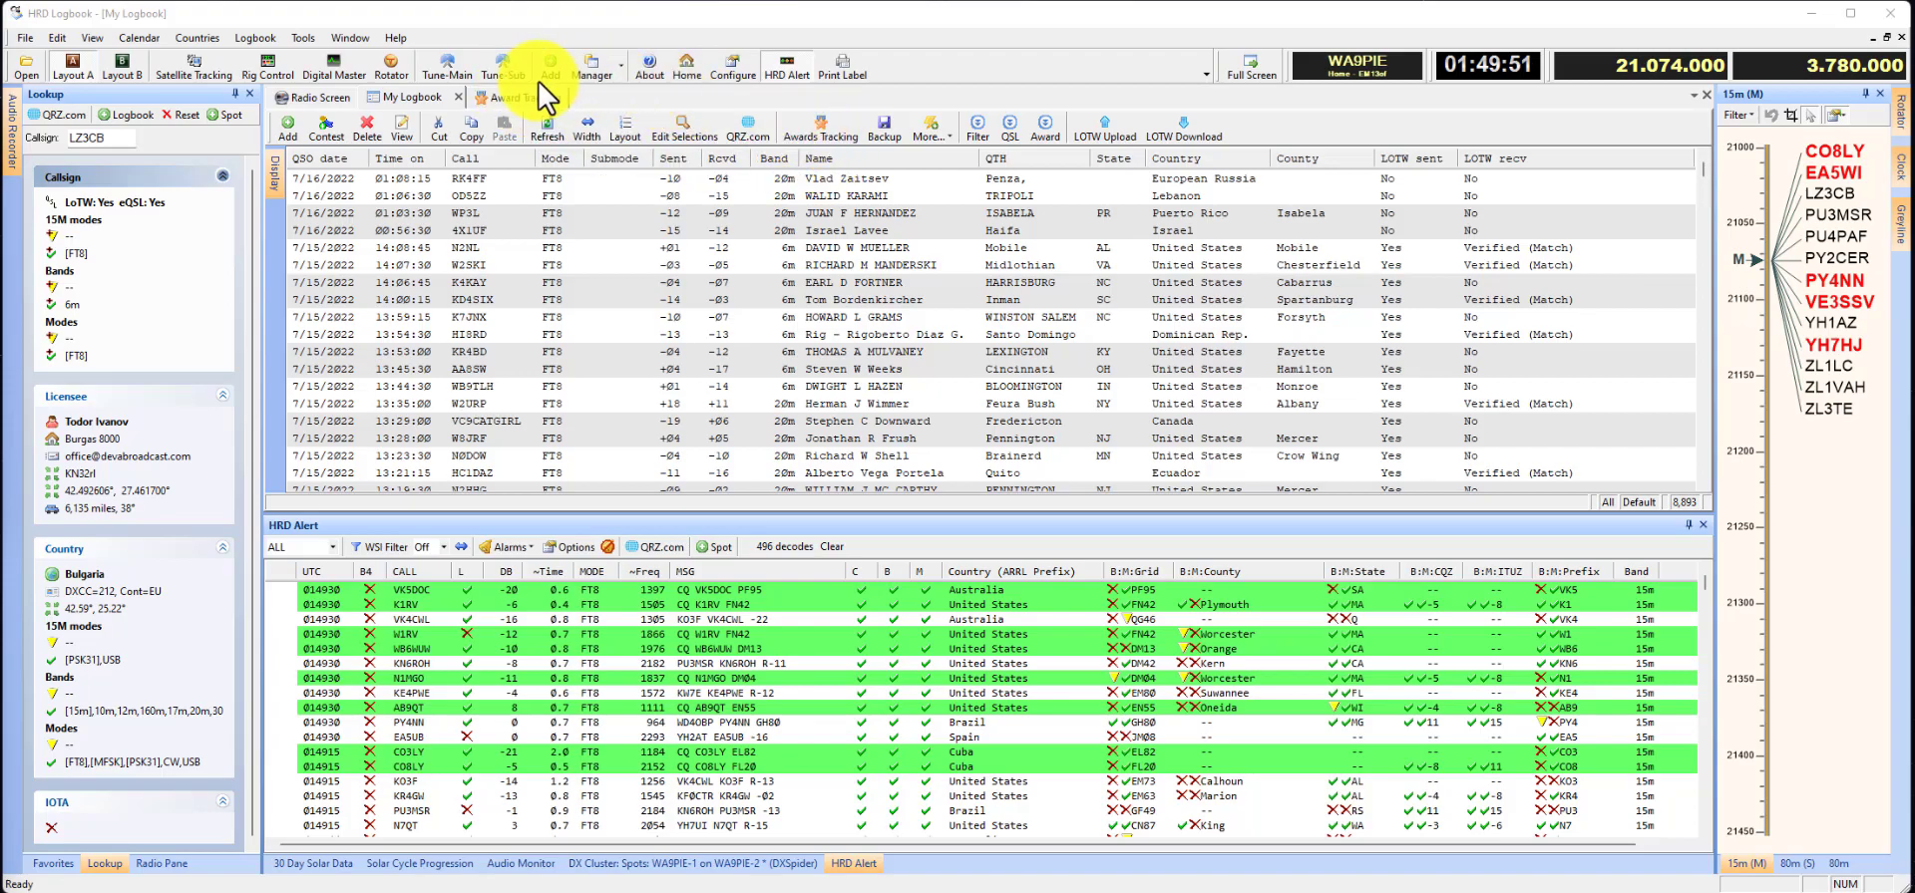
Step: Show CQ USCA (HRD) award tracking, with Mixed at 774 worked and 496 confirmed
click(513, 98)
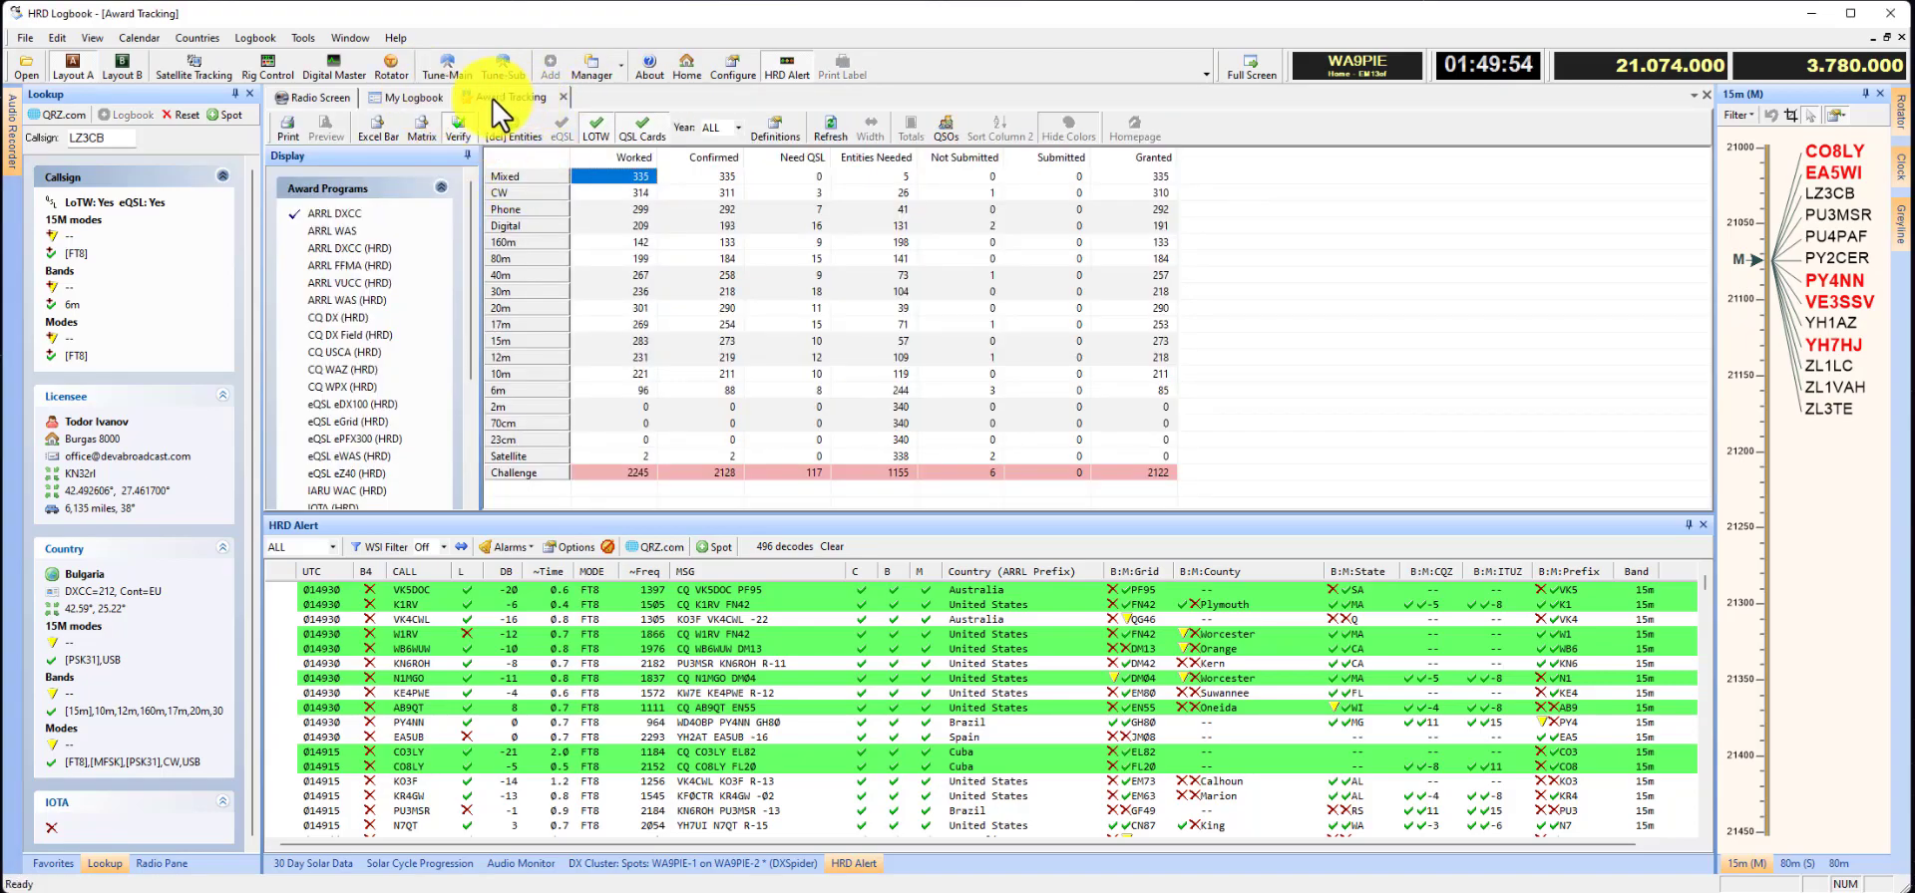
click(424, 98)
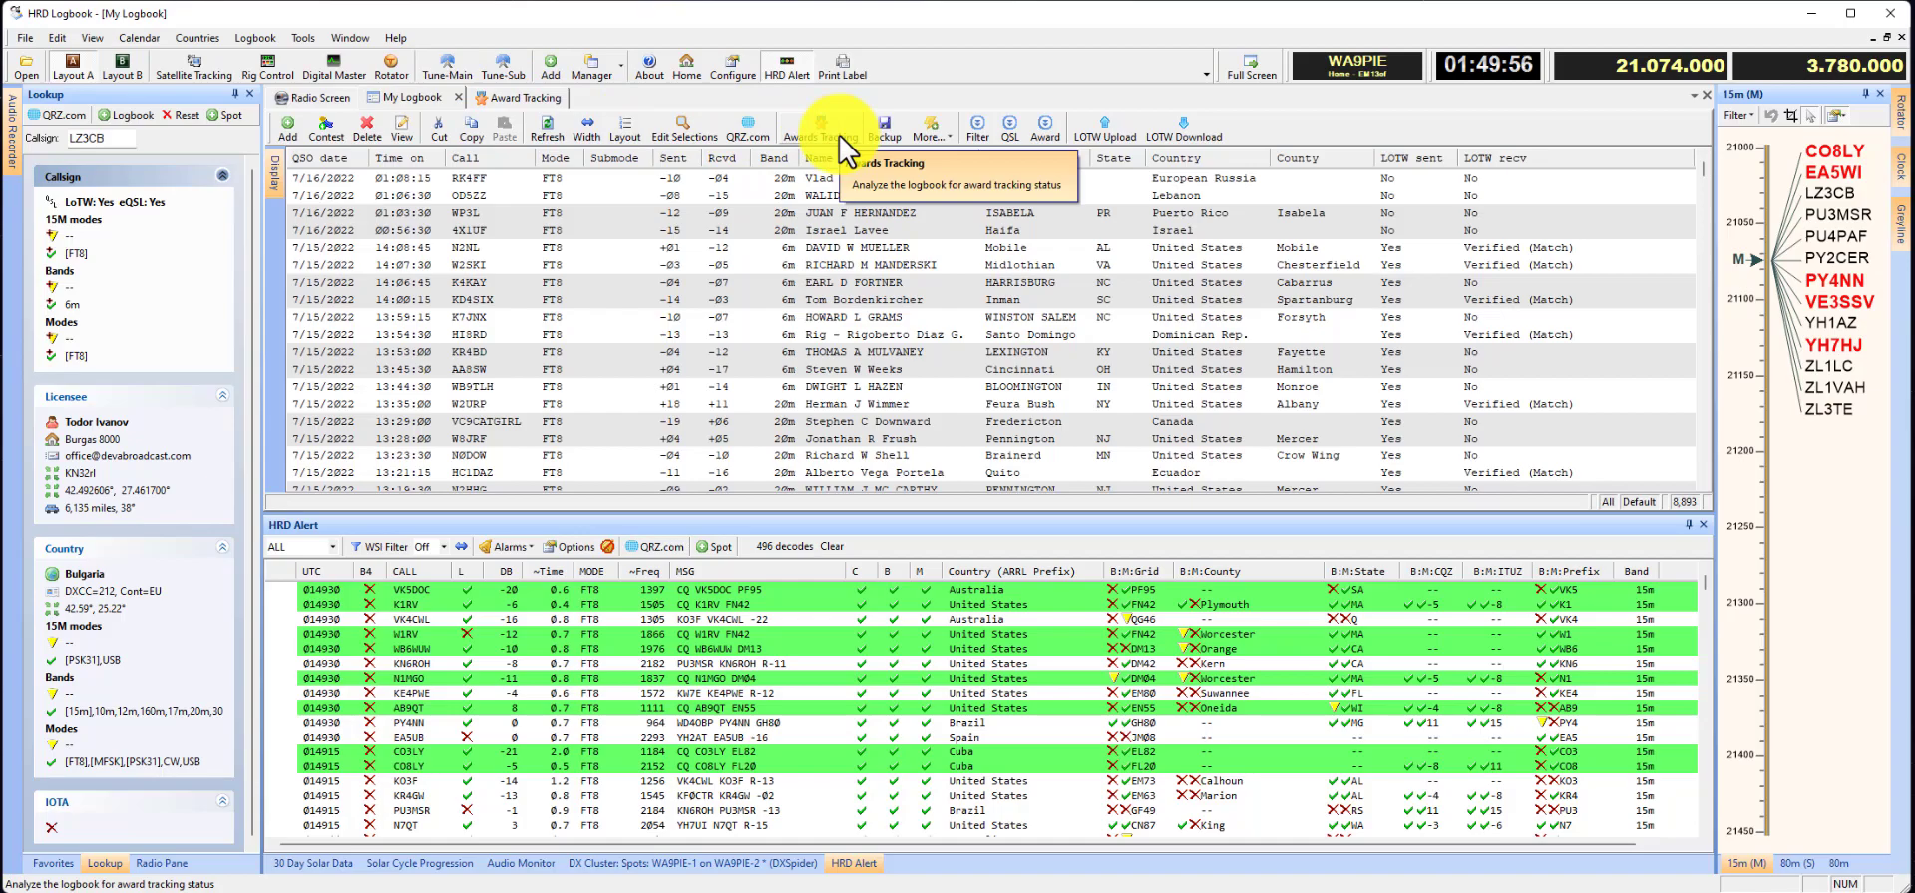
click(513, 98)
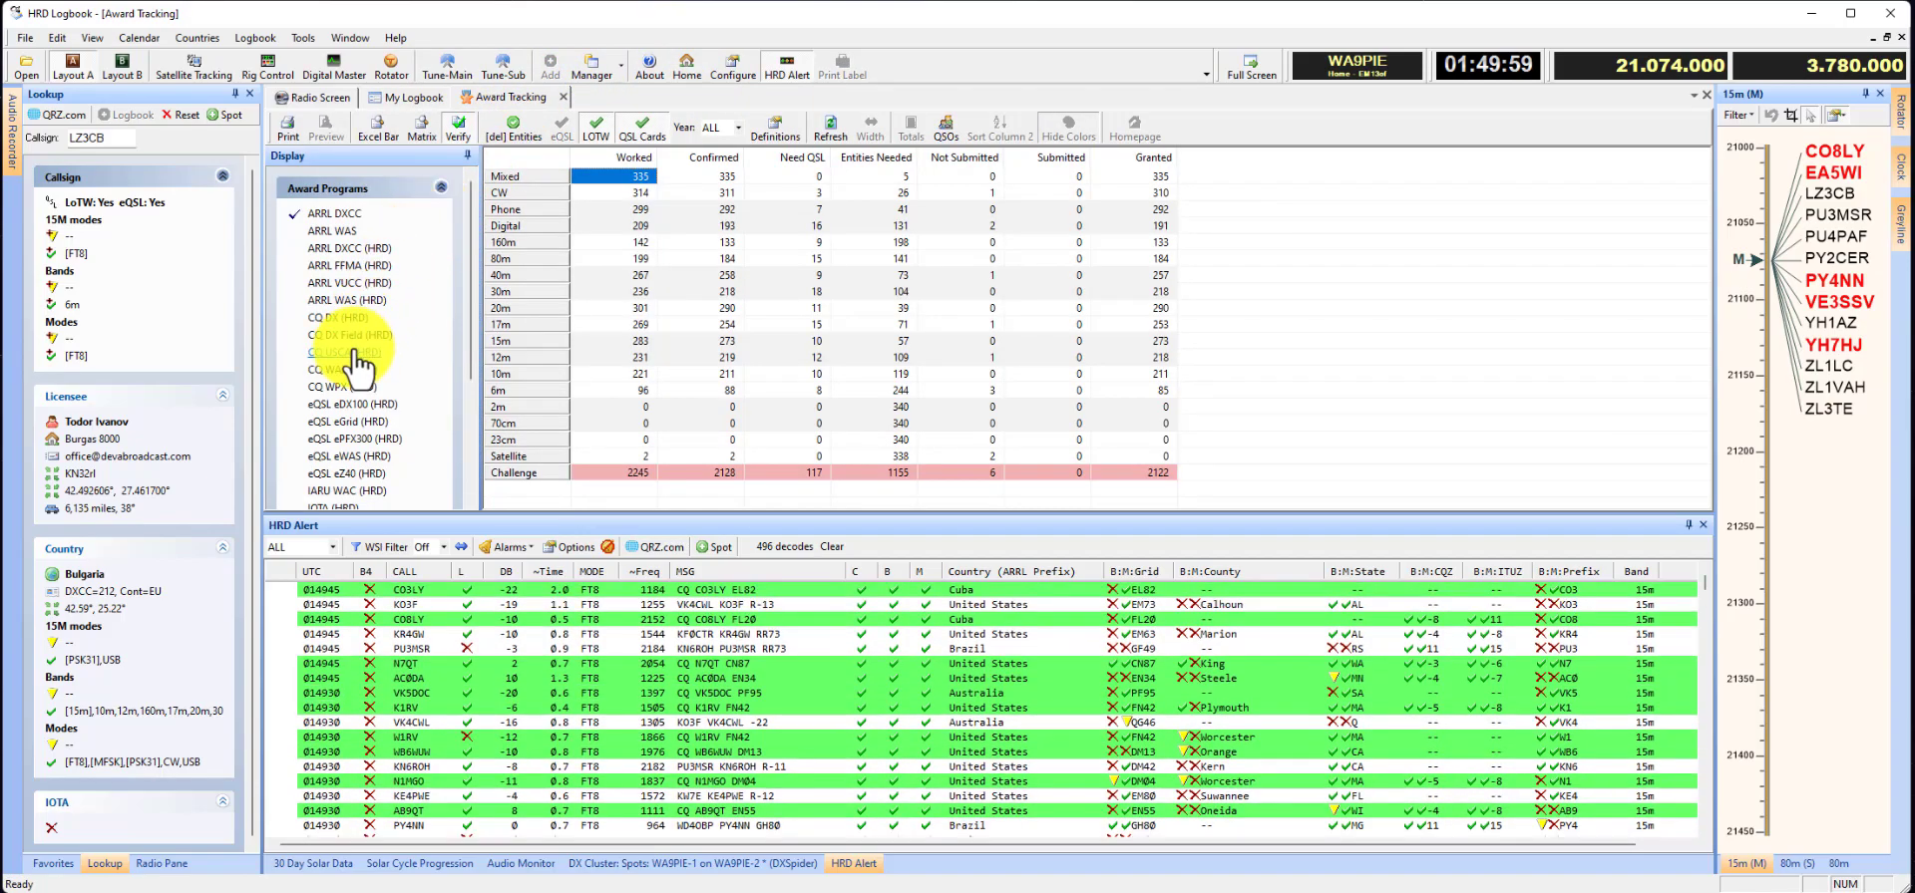
click(356, 353)
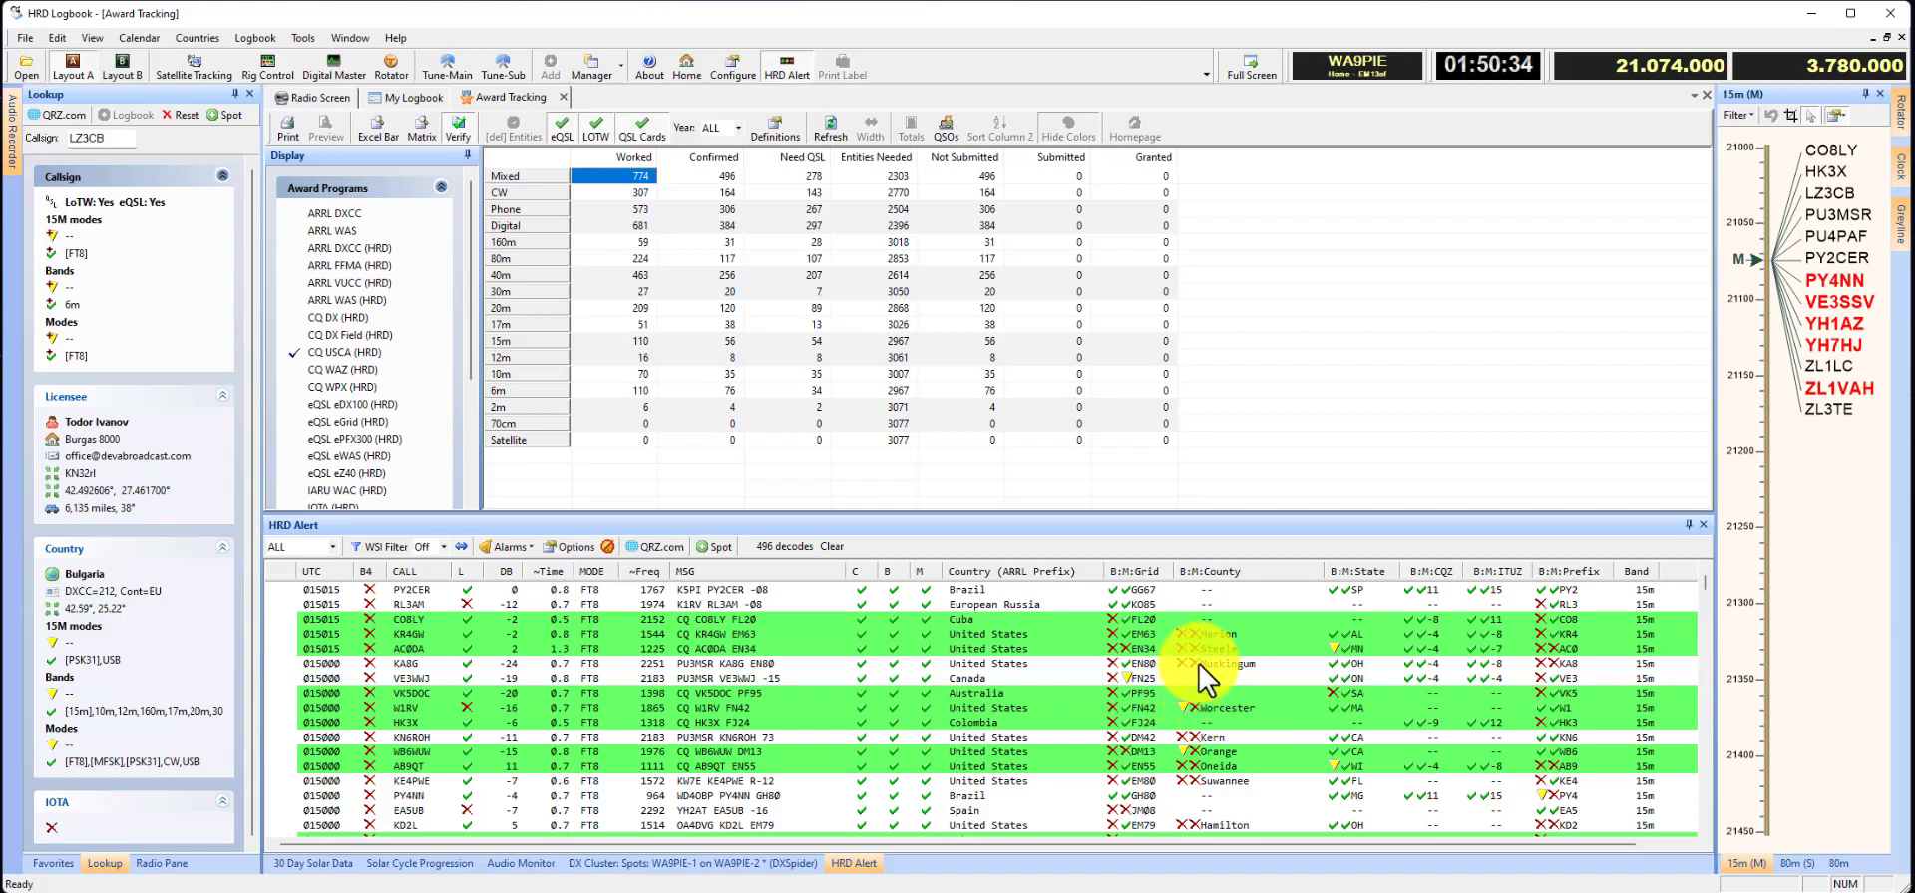
Step: Scroll the logbook list to check US QSOs now showing counties like Bracken, York and Yamhill
scroll(1199, 662, down, 5)
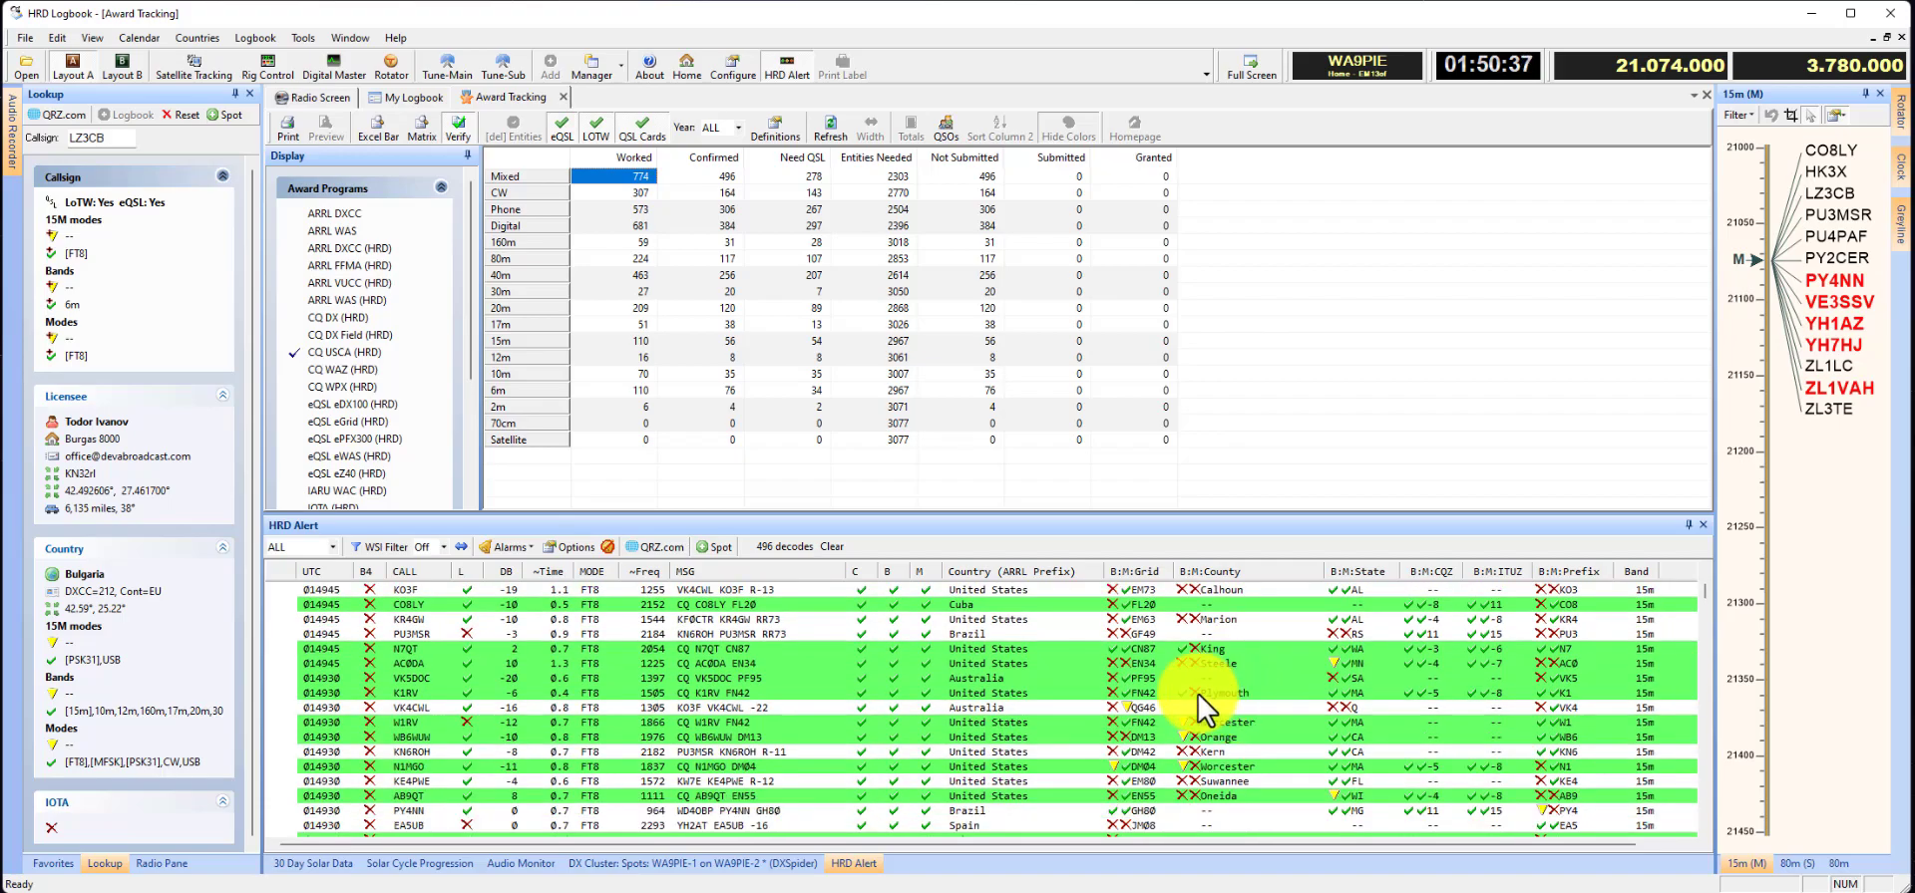